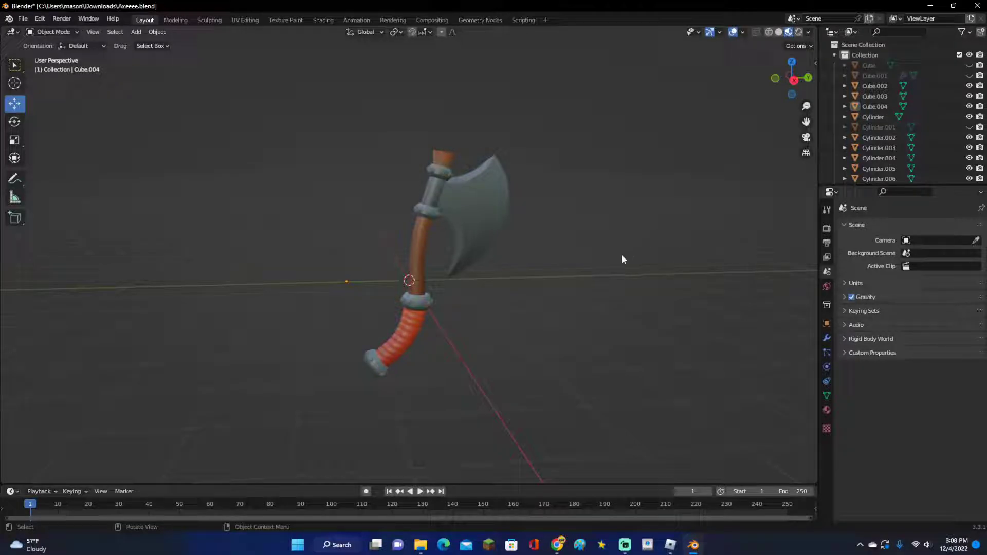
- Examine the finished axe model in perspective, from behind and in the right orthographic view
middle_drag(621, 259, 609, 292)
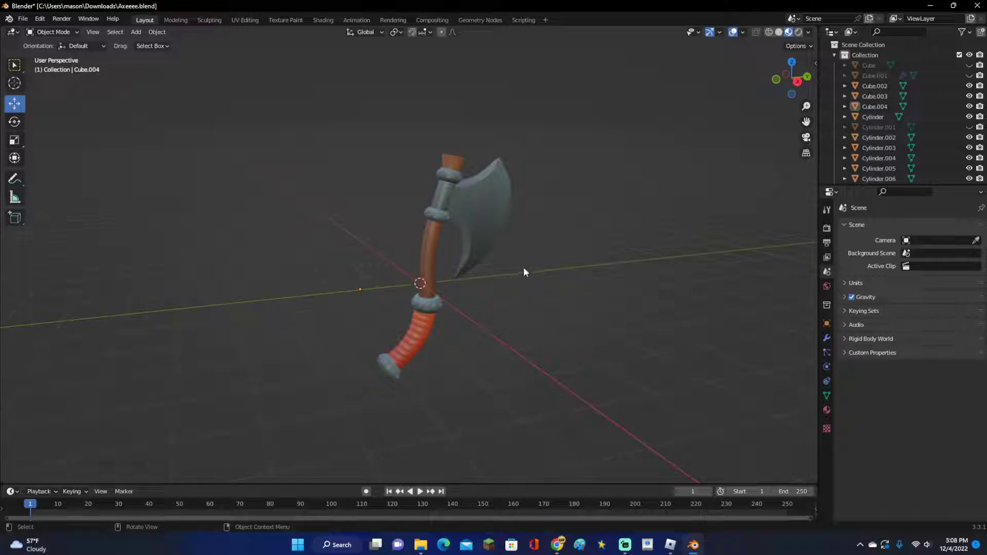
middle_drag(523, 272, 596, 273)
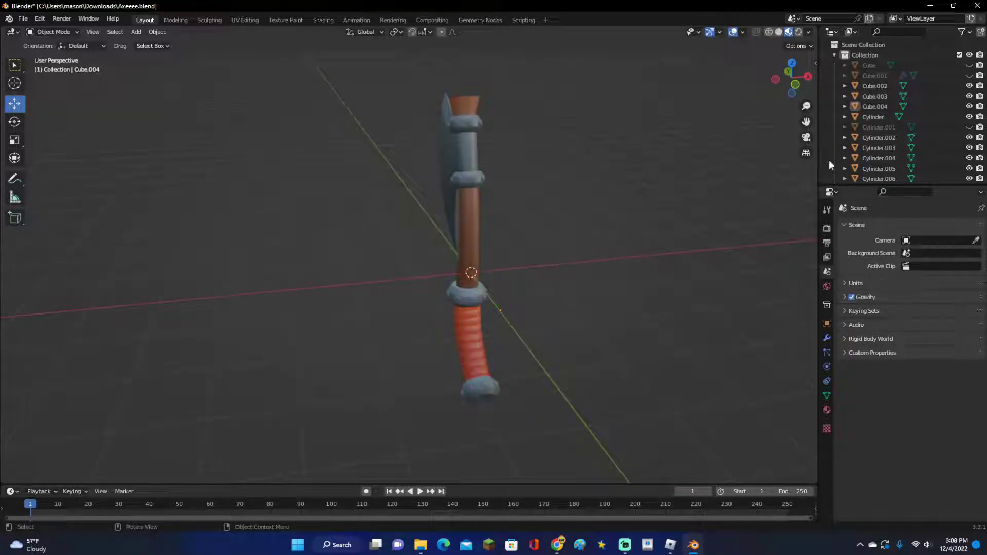
click(808, 76)
shift+middle_drag(586, 314, 581, 335)
drag(563, 410, 312, 202)
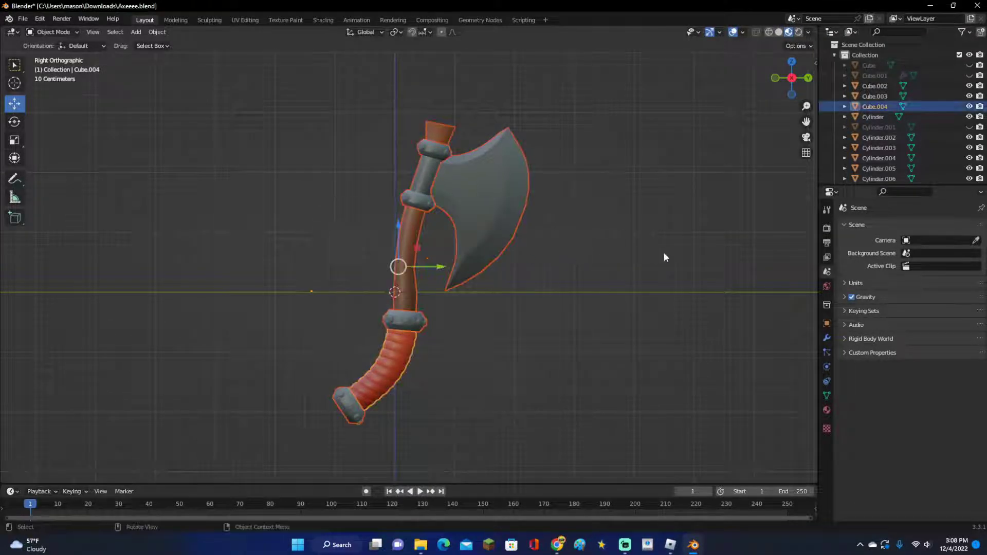
click(660, 258)
scroll(537, 329, down, 2)
middle_drag(542, 325, 479, 234)
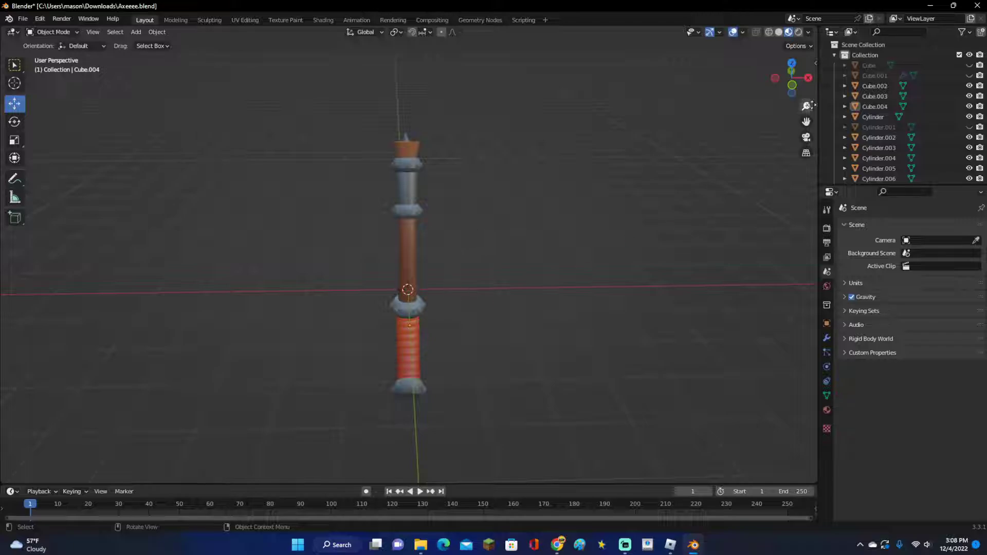
click(809, 79)
click(809, 80)
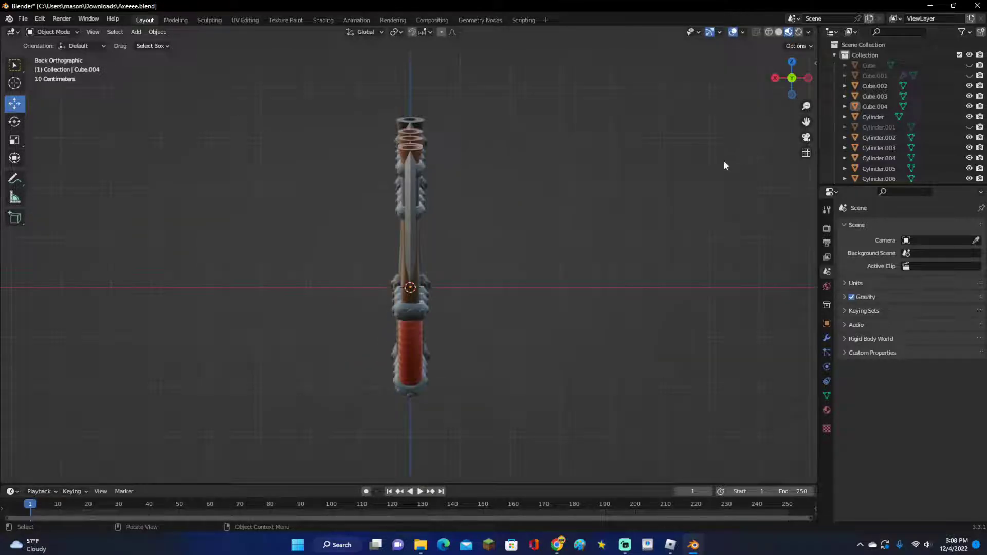
click(775, 79)
scroll(677, 191, down, 1)
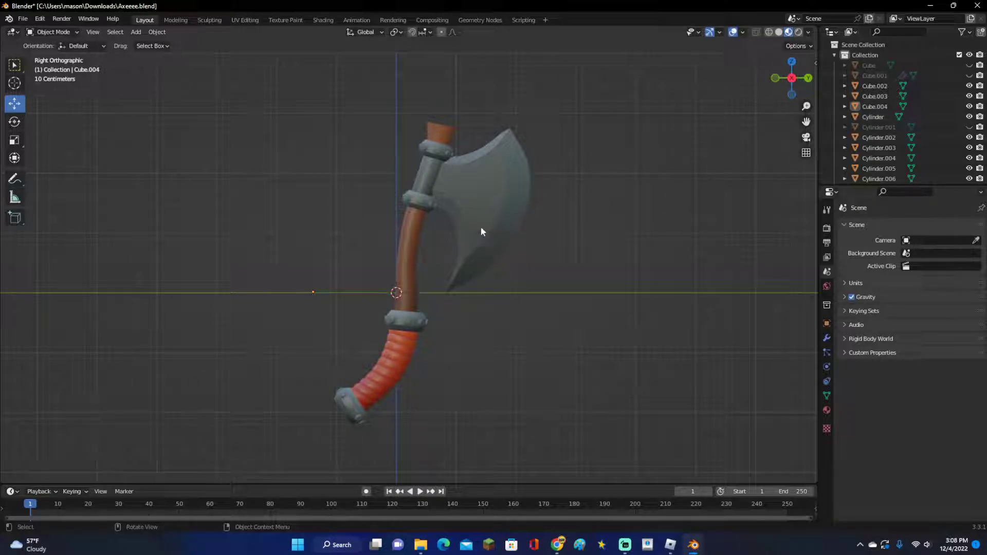
- Check the axe in rendered viewport shading, and return the viewport to material preview shading
click(798, 33)
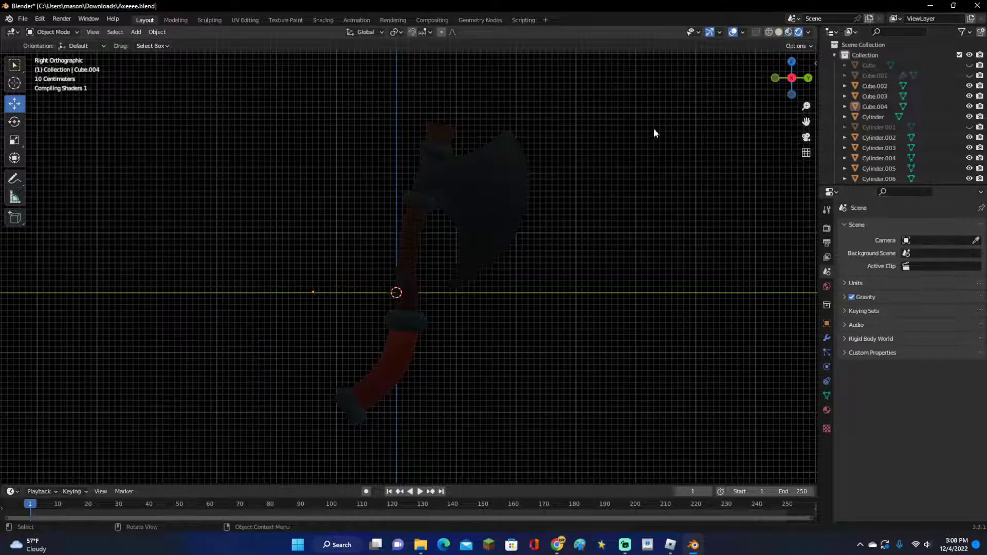
middle_drag(534, 239, 565, 254)
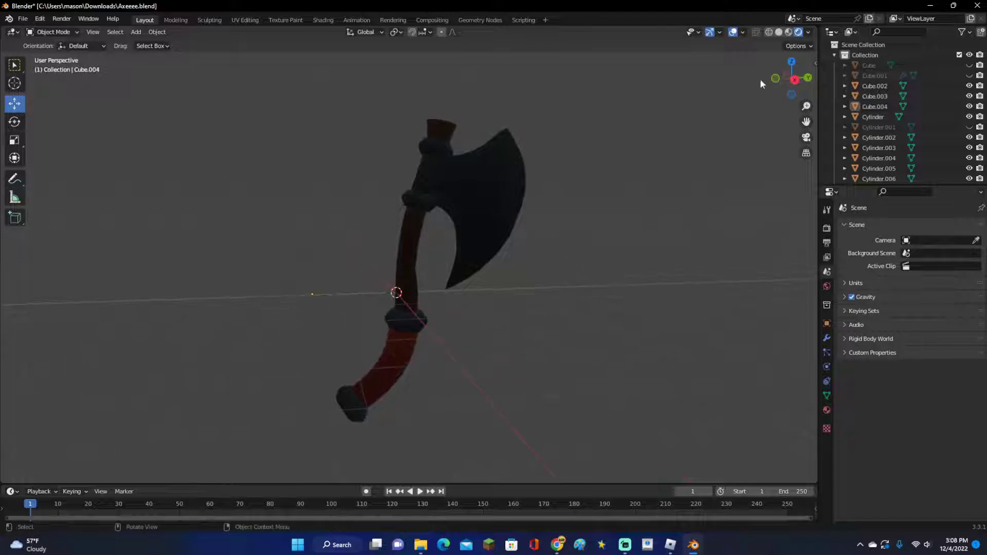
click(787, 32)
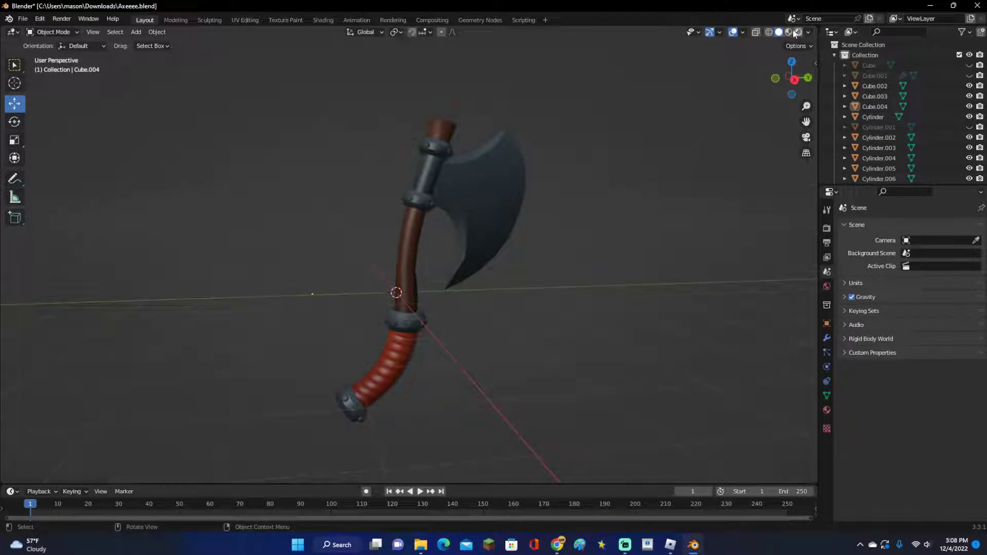
click(790, 32)
- Add a new cube mesh at the 3D cursor, around the axe
scroll(610, 247, down, 3)
middle_drag(608, 248, 601, 267)
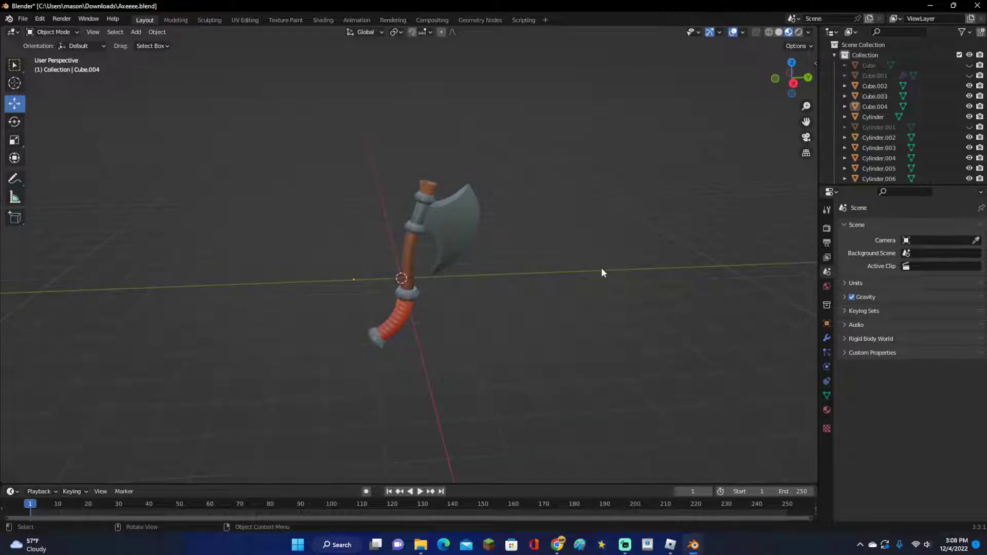
key(shift+a)
mouse_move(595, 271)
click(642, 279)
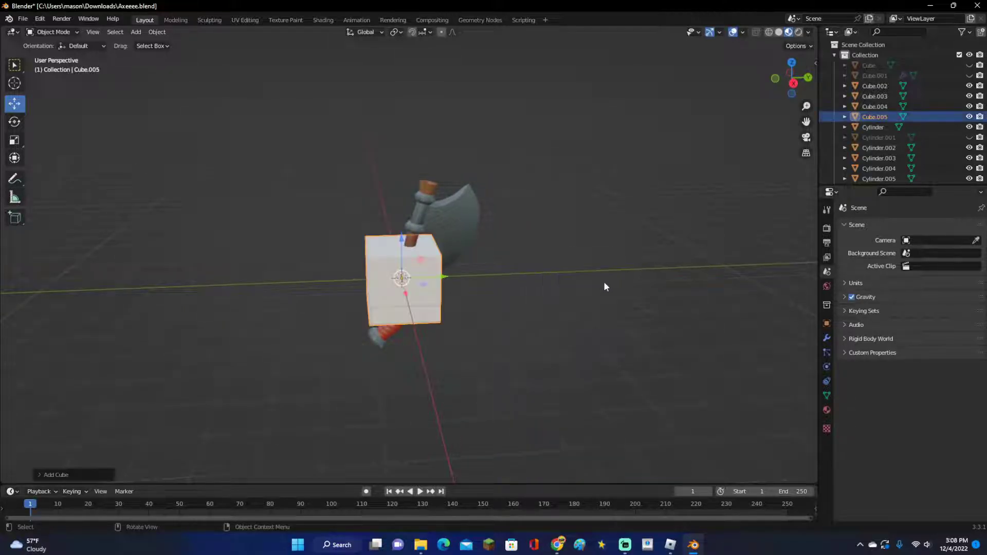
- Delete the new cube's other faces in Edit Mode, keeping only the bottom face and the wall behind the axe
scroll(570, 288, up, 2)
middle_drag(537, 293, 674, 225)
scroll(591, 283, up, 1)
key(Tab)
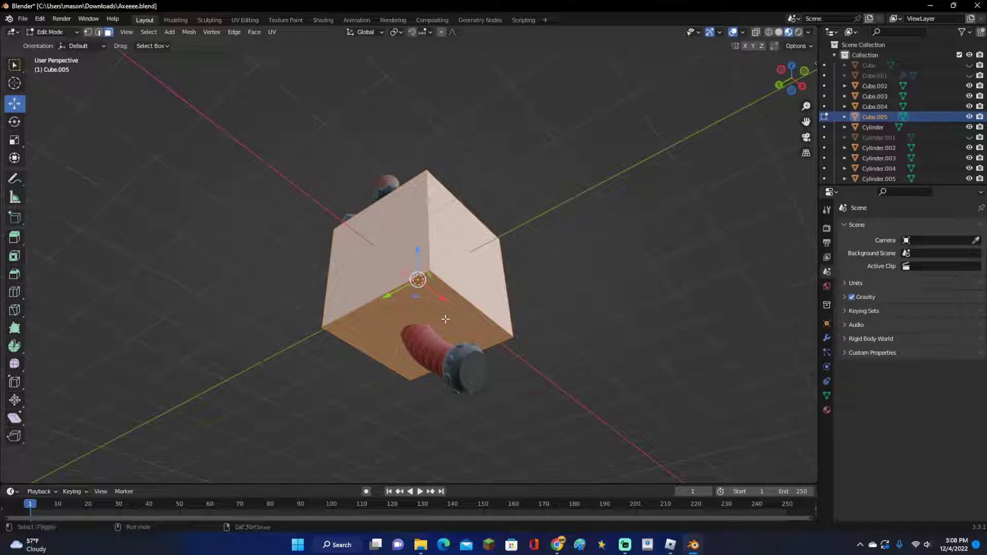
shift+click(435, 298)
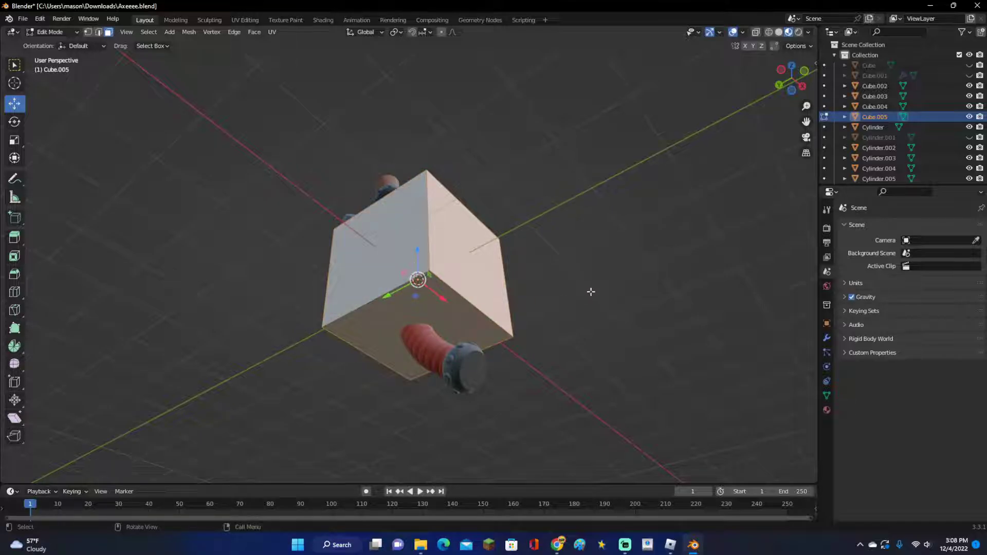
middle_drag(591, 291, 441, 374)
key(x)
click(404, 401)
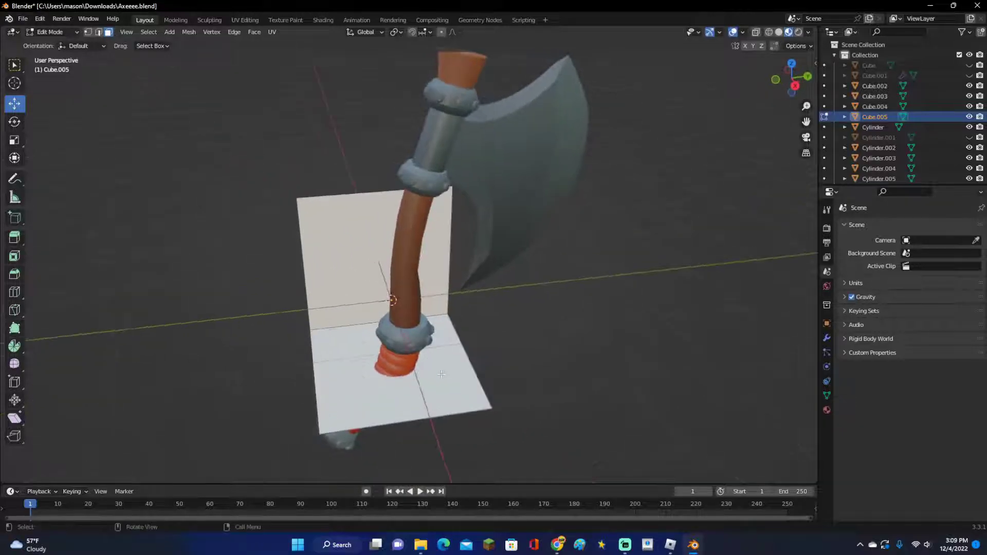
- Flip the normals of both the floor face and the wall face
click(437, 343)
shift+click(362, 265)
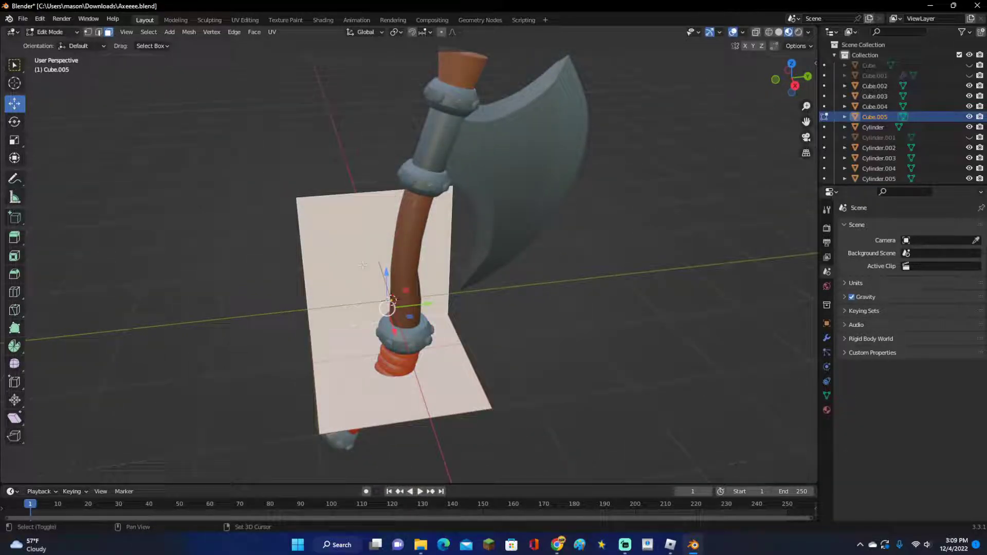
key(alt+n)
click(430, 312)
- Scale the floor and wall up uniformly in the right orthographic view until they extend well beyond the axe
middle_drag(430, 312, 494, 313)
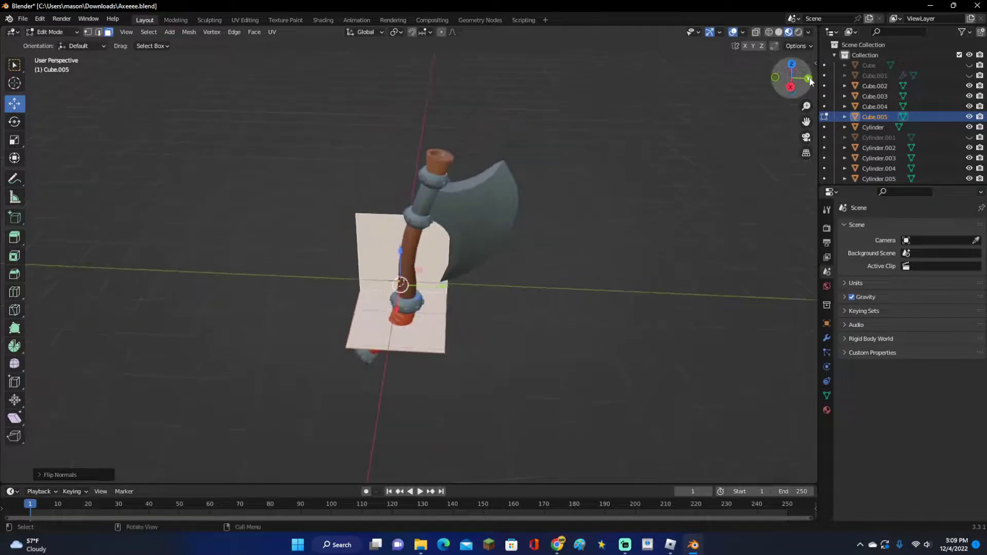
click(792, 87)
scroll(535, 295, down, 1)
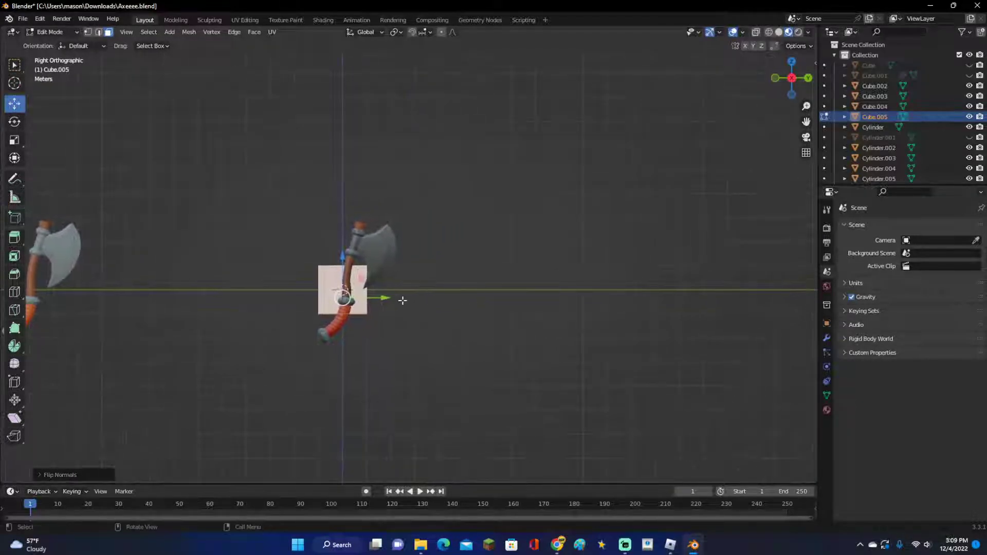
key(s)
click(714, 342)
scroll(545, 315, down, 3)
key(s)
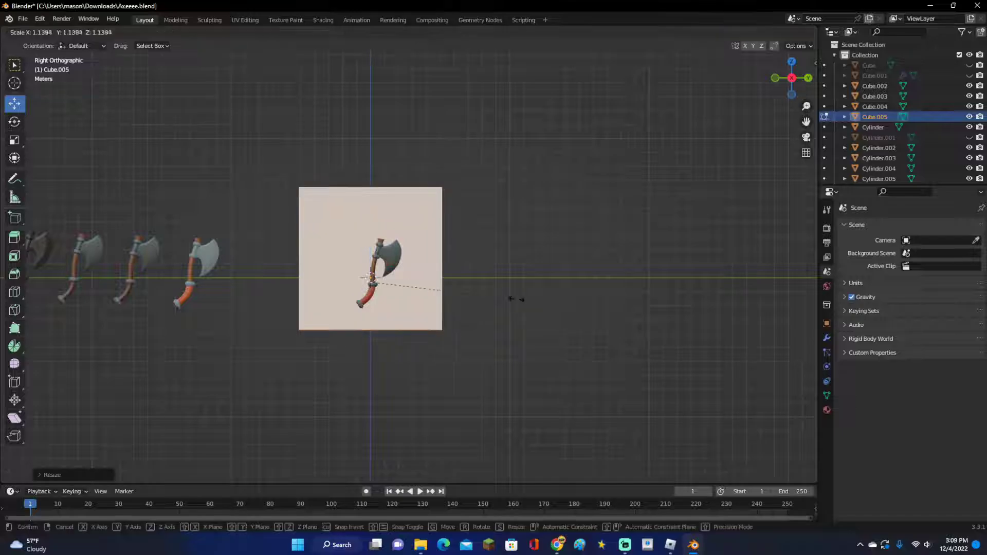
click(549, 308)
- Move the floor and wall in the positive Y direction, clear of the axe
key(g)
click(735, 303)
shift+middle_drag(735, 304, 502, 335)
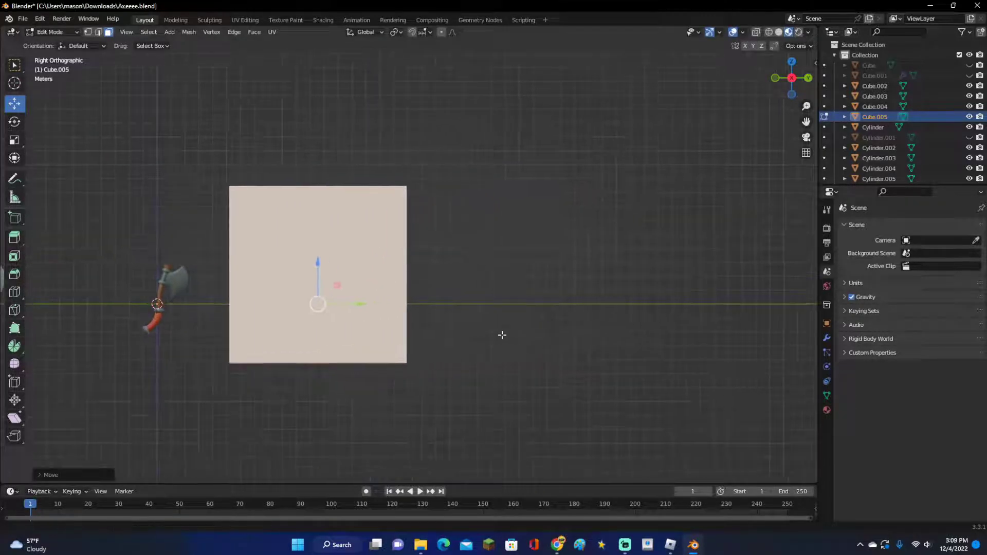
key(g)
click(568, 327)
scroll(545, 326, down, 2)
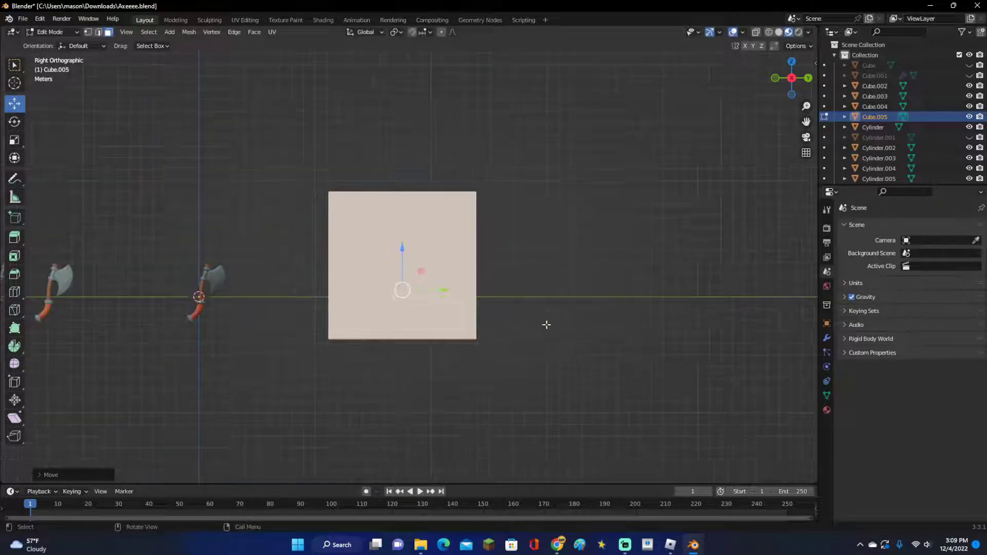
- Widen the floor and wall along the Y axis, and scale them along the X axis to deepen the floor
scroll(508, 307, up, 2)
key(s)
key(y)
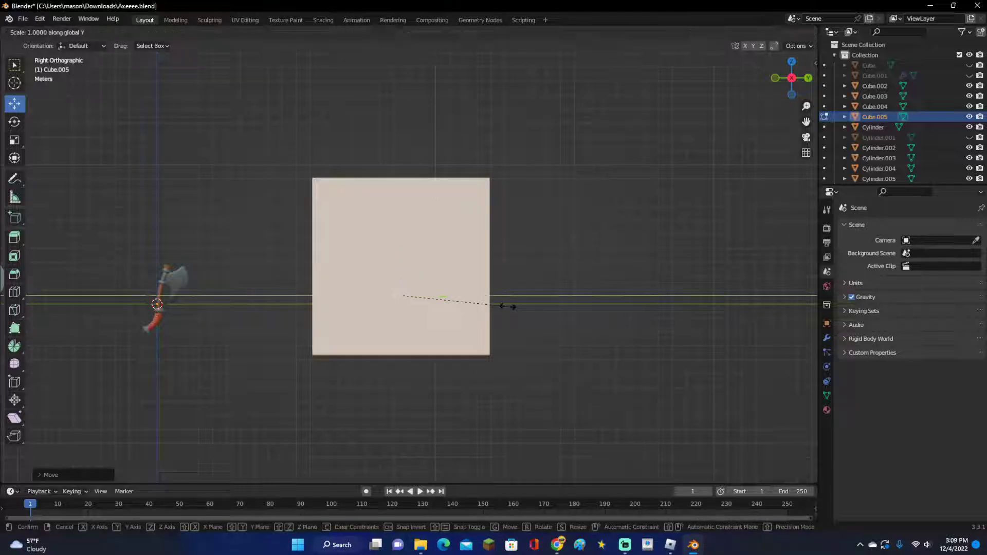
click(547, 310)
middle_drag(547, 310, 667, 324)
key(s)
key(x)
click(529, 329)
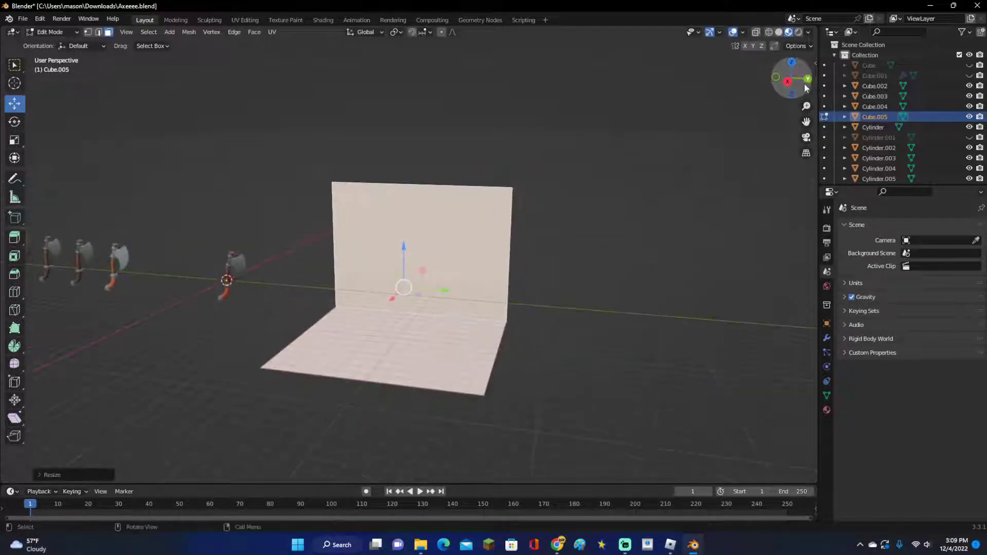
- Enlarge the whole floor-and-wall backdrop uniformly in the right orthographic view
click(788, 82)
key(s)
click(653, 201)
scroll(601, 313, up, 2)
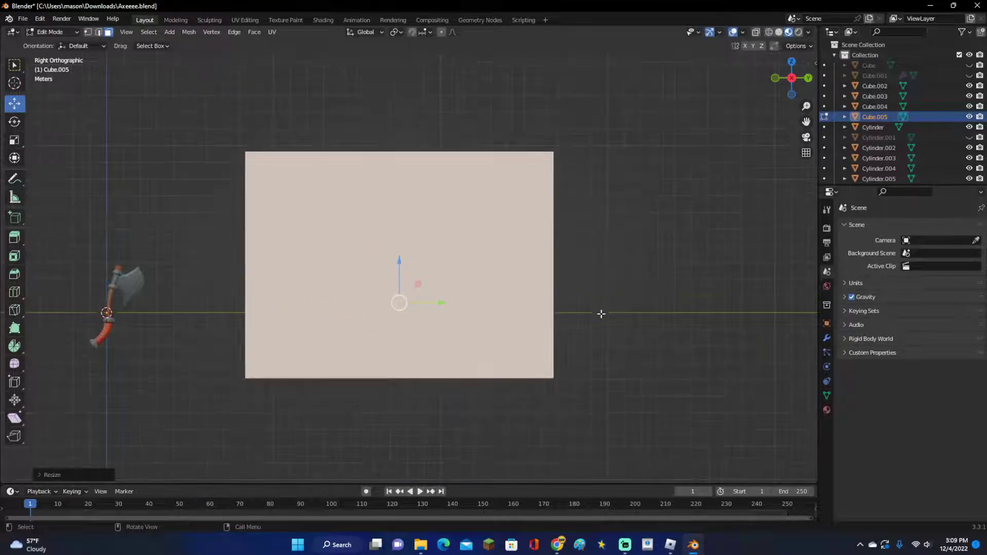
- Bevel the shared edge between the floor and the wall with multiple segments to form a wide, rounded curve
middle_drag(601, 314, 528, 325)
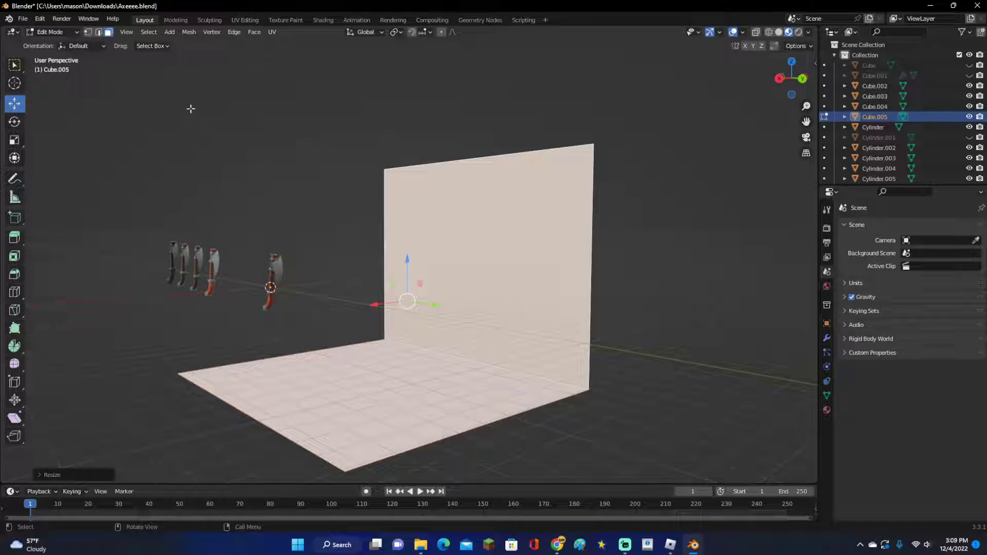
click(99, 32)
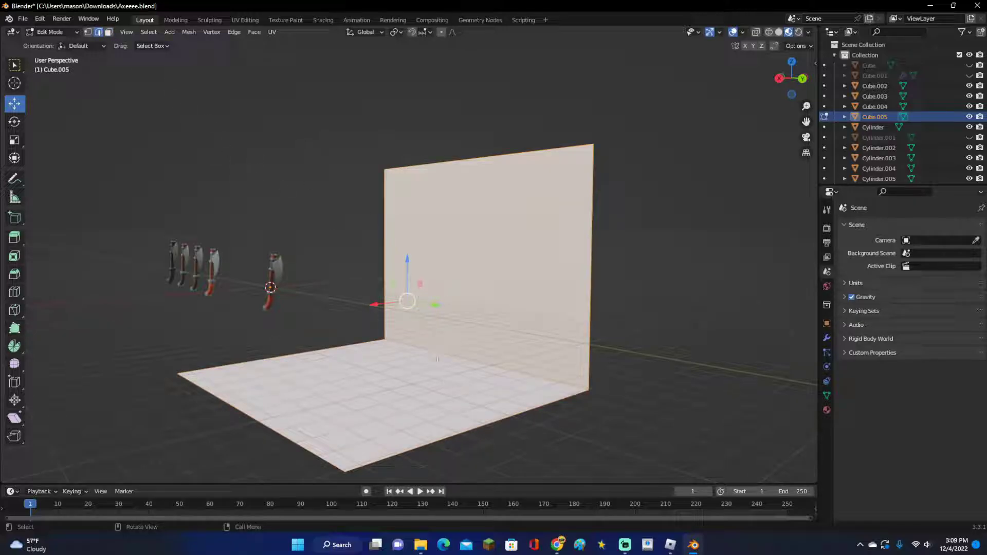
middle_drag(437, 359, 625, 377)
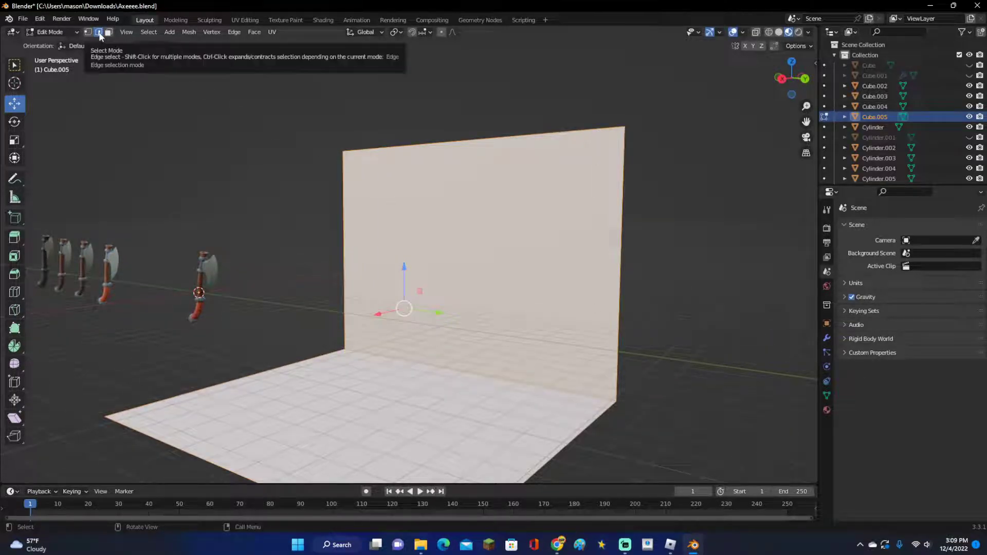
middle_drag(528, 377, 638, 398)
key(ctrl+b)
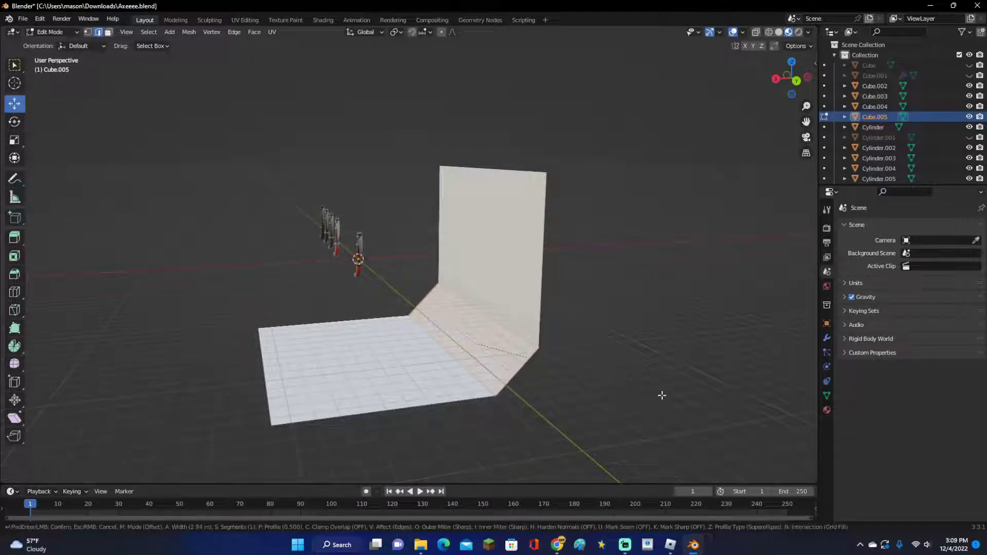
scroll(682, 399, up, 2)
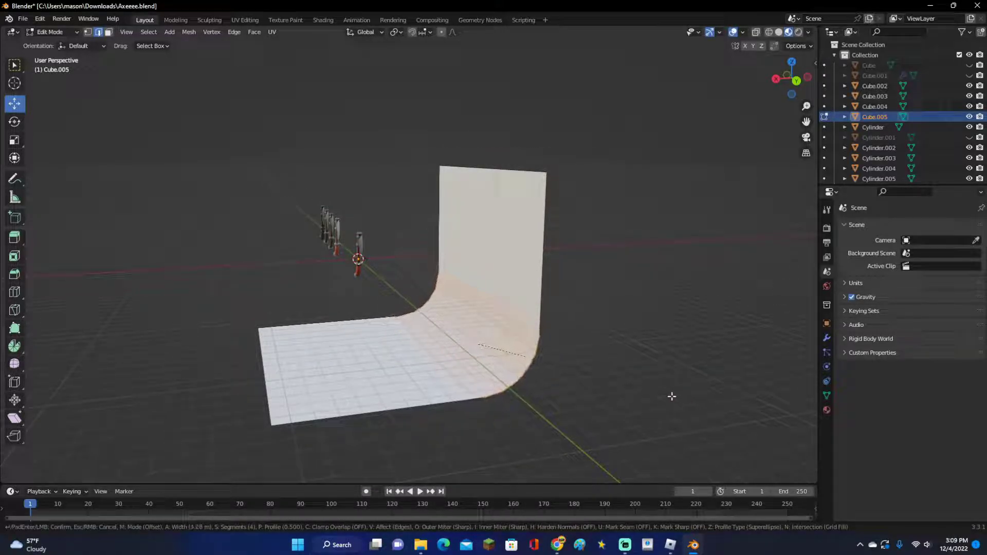
click(673, 397)
- Return the backdrop to Object Mode and apply Shade Smooth to it
middle_drag(650, 326, 587, 360)
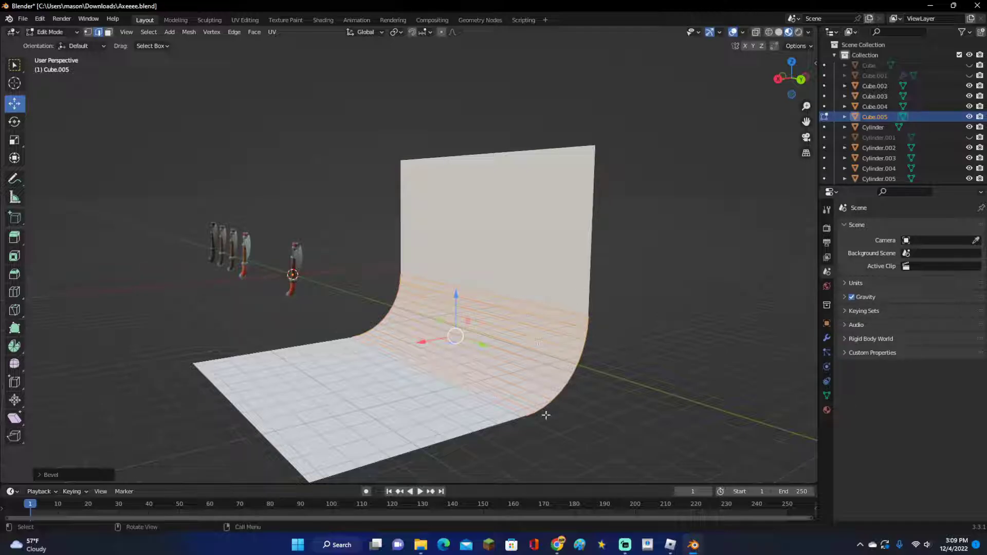
middle_drag(546, 414, 545, 317)
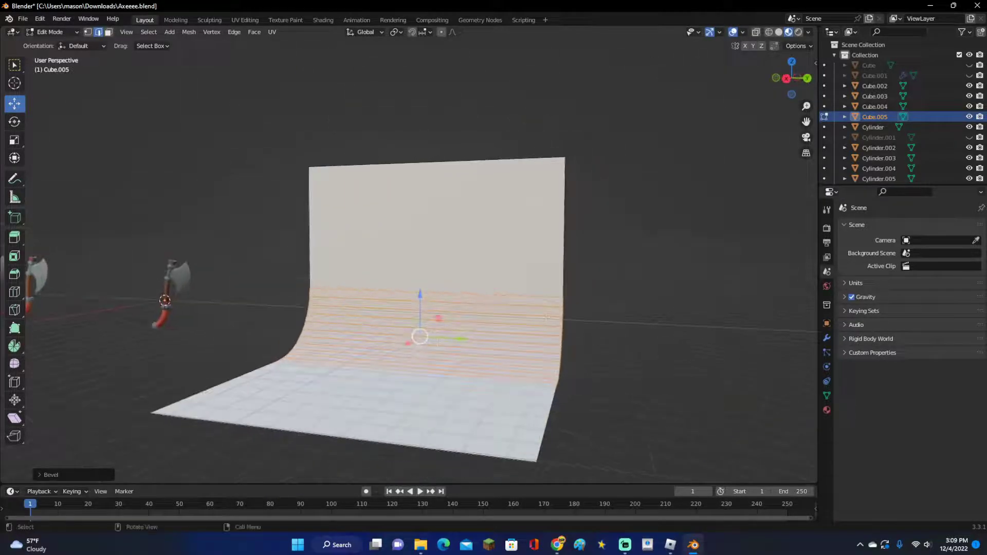
key(Tab)
middle_drag(523, 278, 480, 277)
right_click(480, 277)
right_click(523, 283)
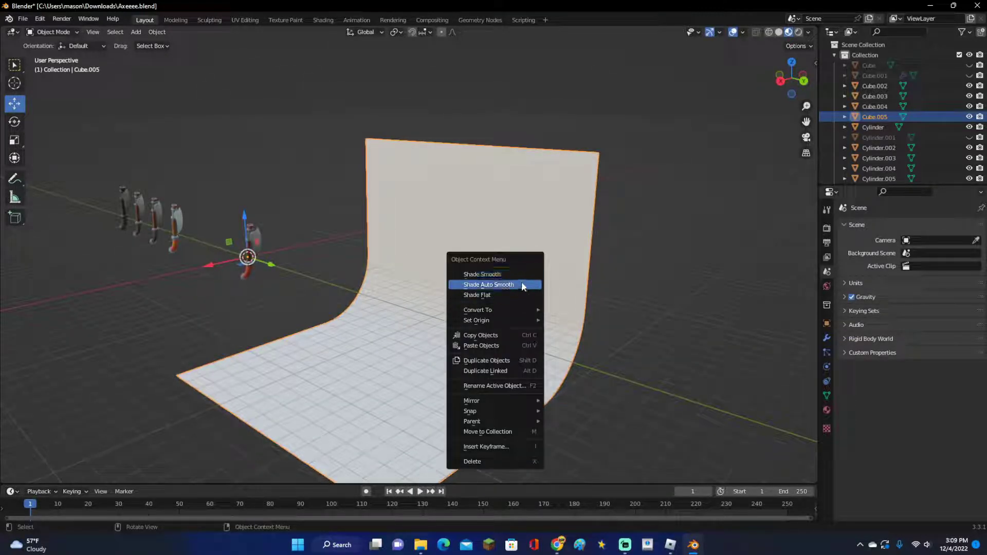
click(522, 284)
right_click(524, 268)
click(524, 267)
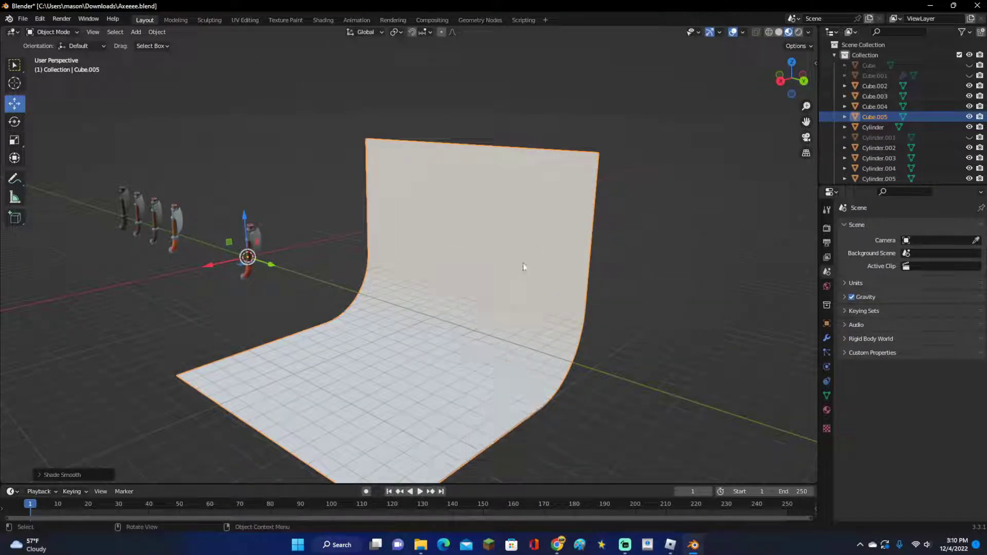
right_click(524, 266)
- Select all parts of the axe and move them along Y in the right orthographic view to the middle of the backdrop
click(780, 81)
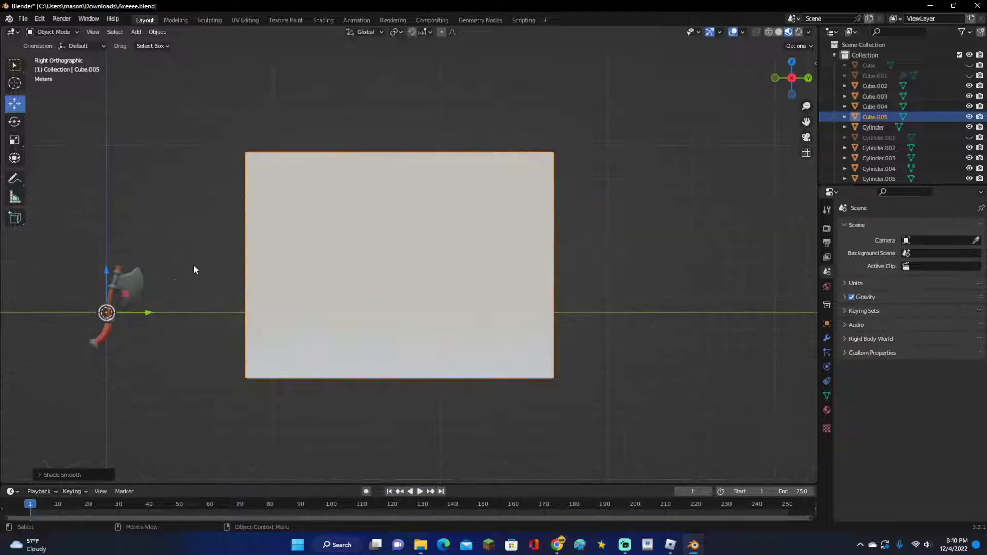
drag(94, 238, 161, 393)
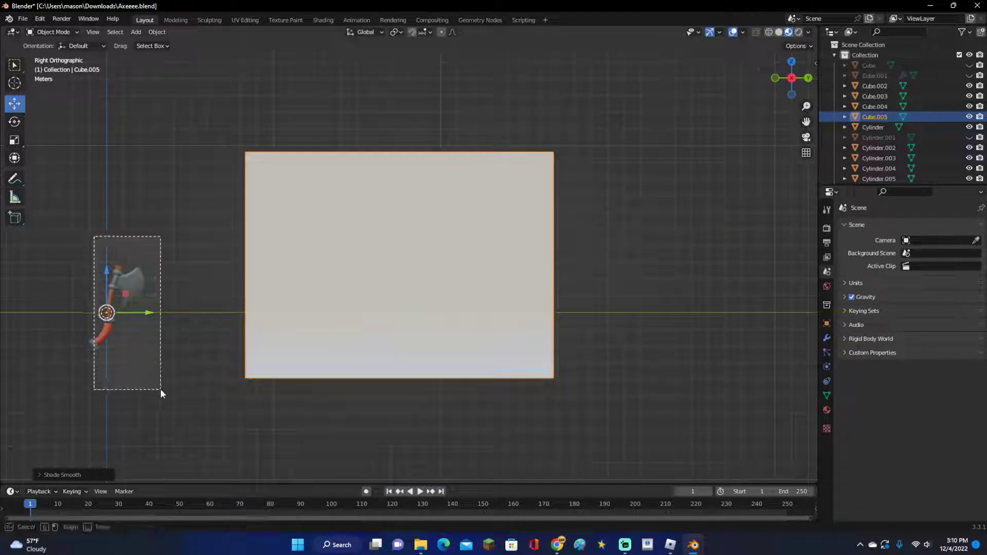
scroll(175, 356, down, 1)
scroll(203, 331, down, 1)
scroll(147, 337, up, 2)
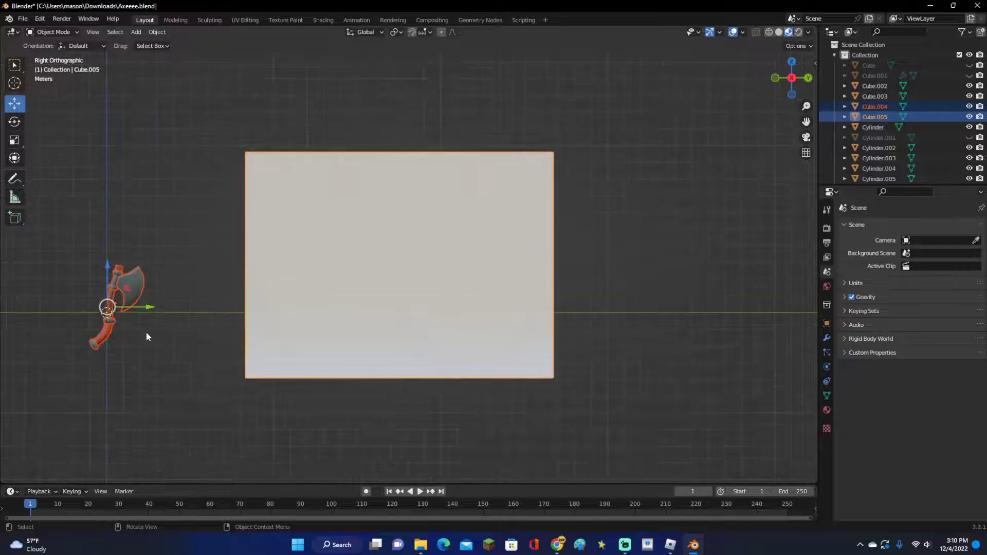
key(g)
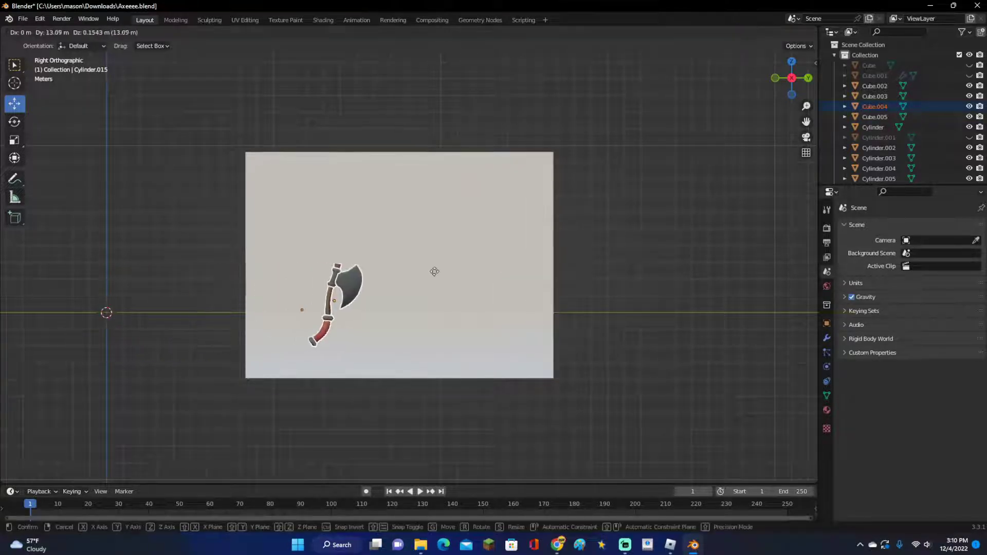
click(486, 263)
scroll(485, 258, up, 4)
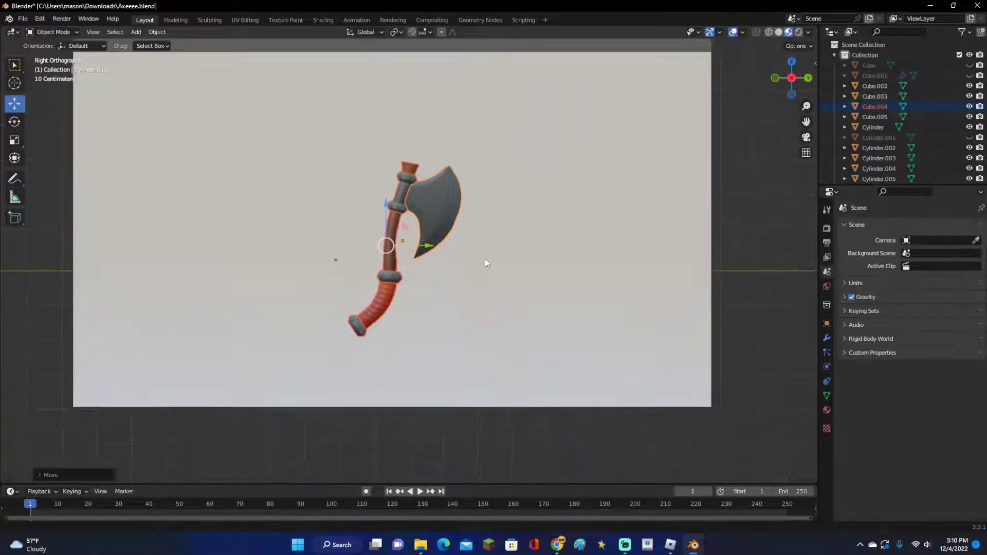
- Move the backdrop's whole mesh in Edit Mode from the back orthographic view so its floor lies just beneath the axe
middle_drag(708, 137, 527, 208)
scroll(527, 209, down, 5)
click(485, 316)
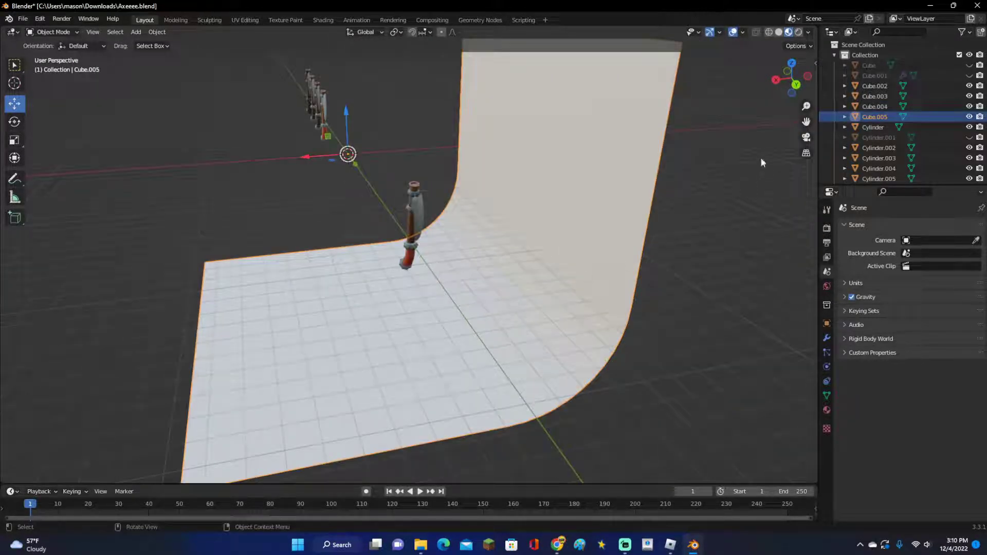
click(796, 84)
middle_drag(516, 301, 519, 306)
click(792, 79)
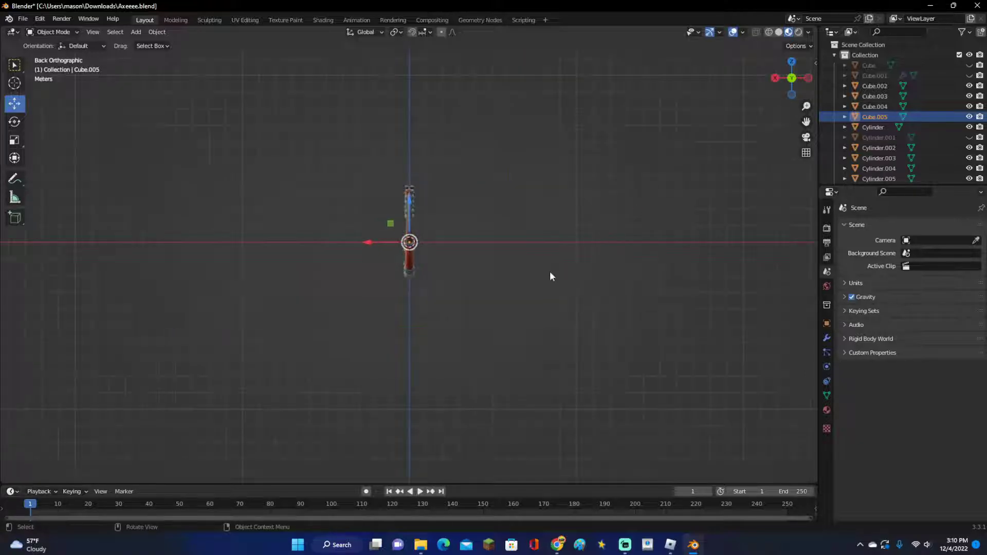
key(Tab)
key(g)
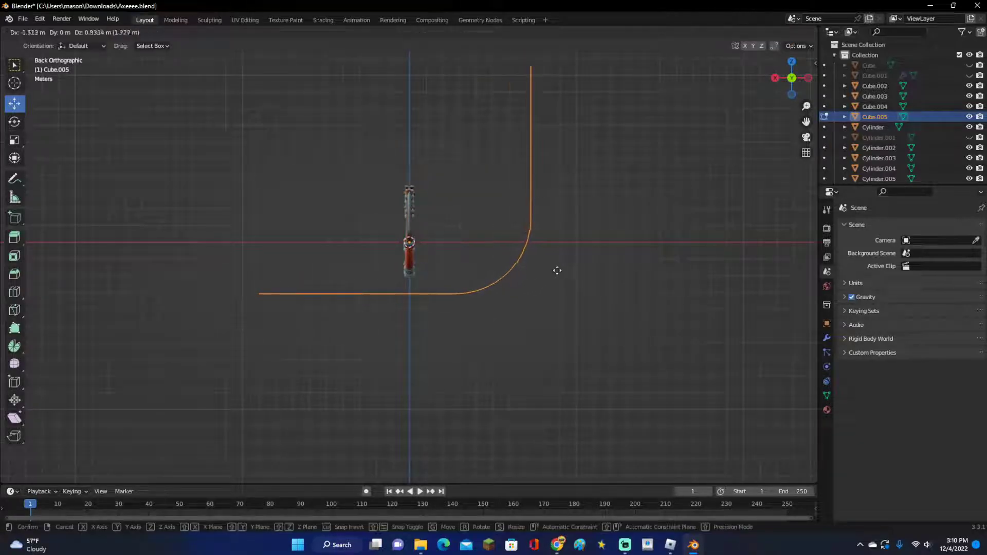
click(541, 275)
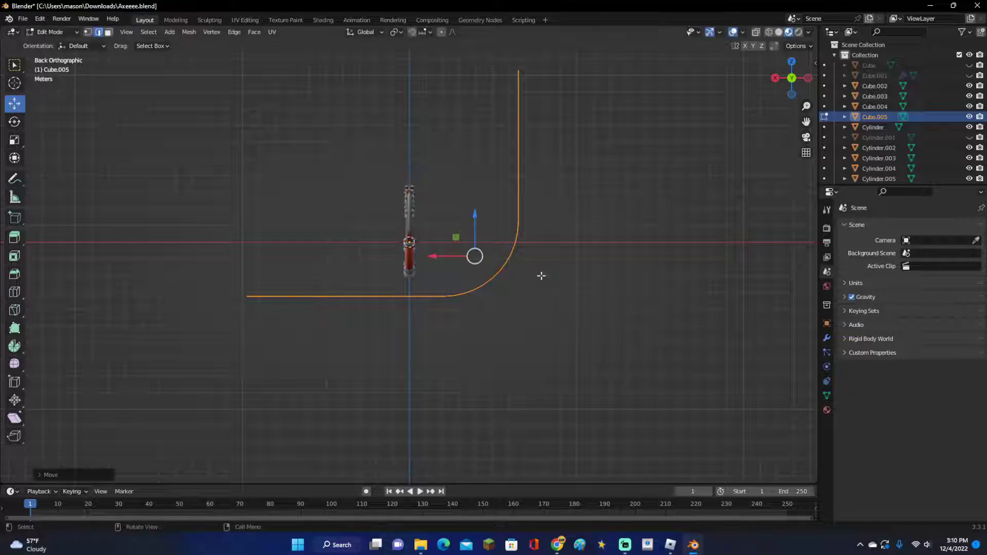
key(Tab)
middle_drag(542, 275, 750, 134)
click(663, 304)
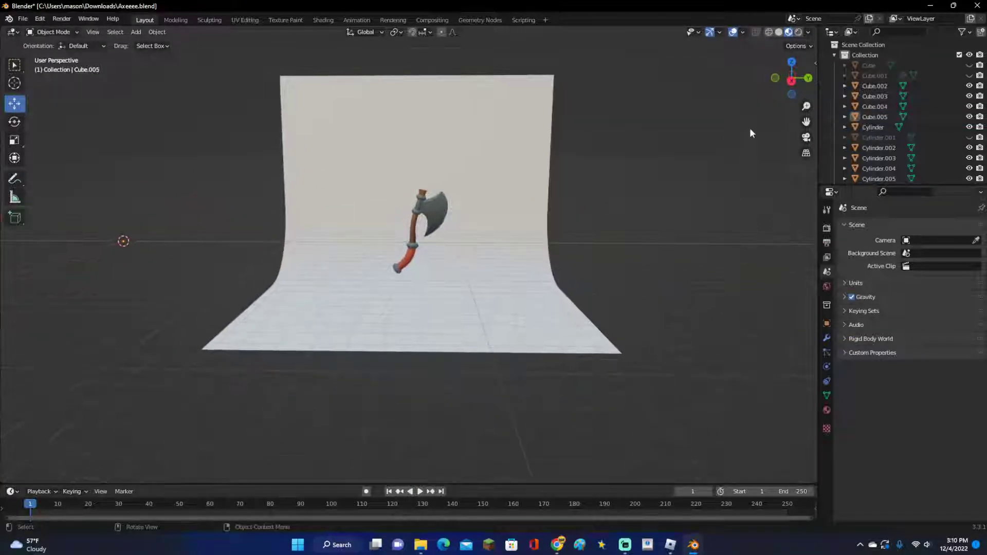
- Add a camera to the scene from the right orthographic view
key(KP_3)
key(shift+a)
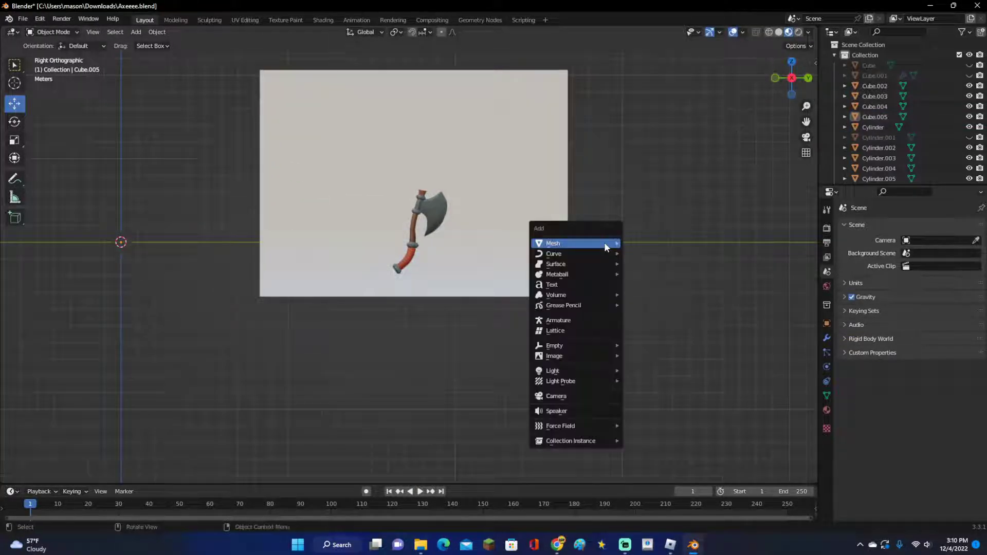
mouse_move(604, 242)
key(Escape)
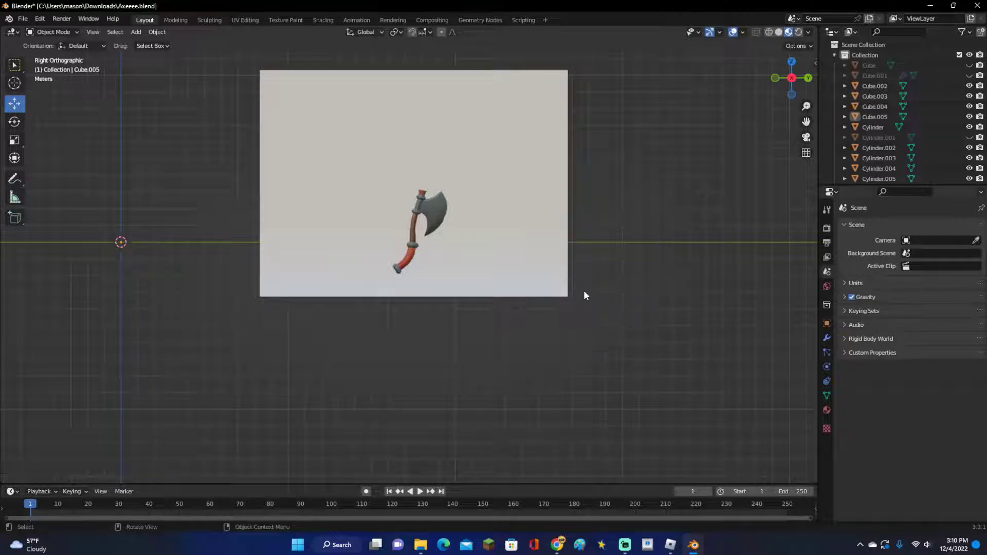
key(shift+a)
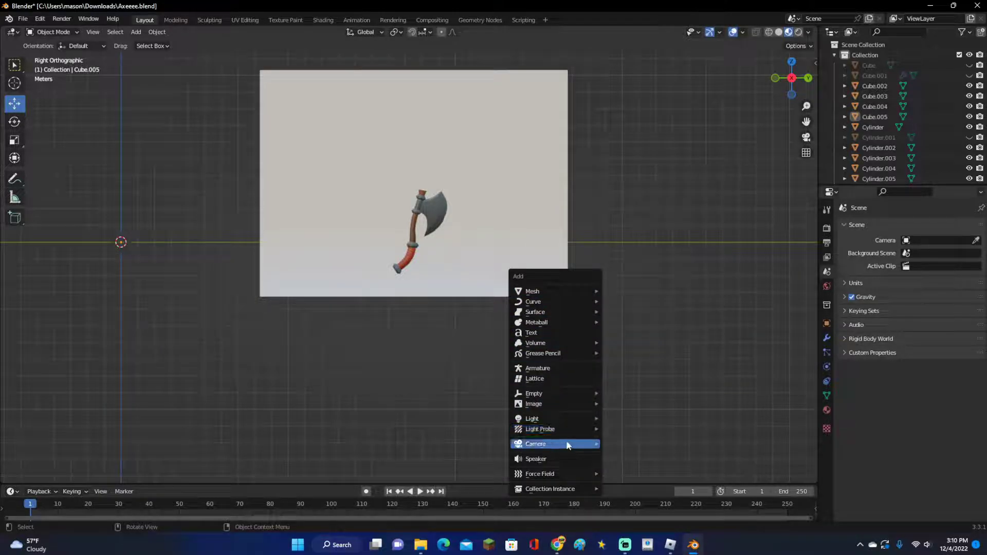
click(582, 446)
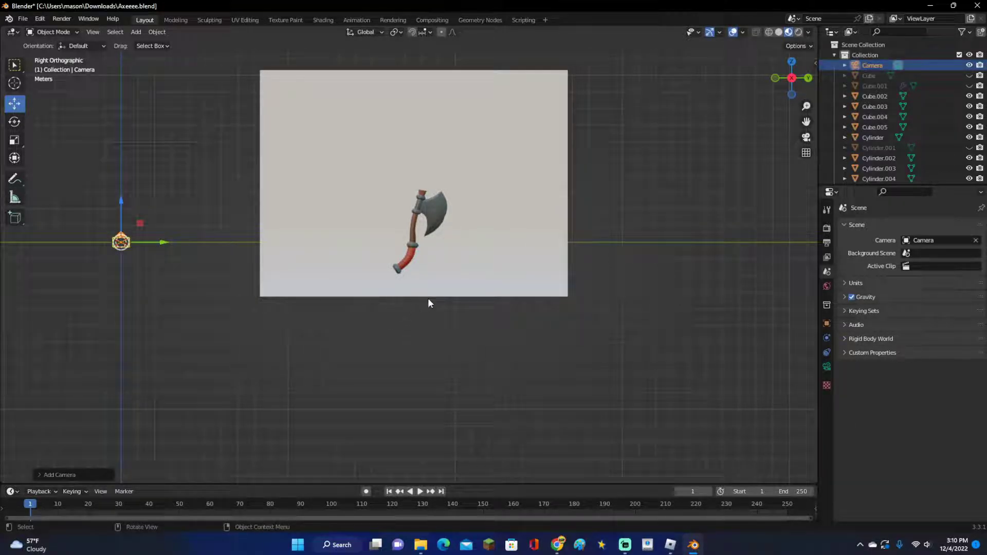
- Look through the new camera to check what it frames
scroll(430, 302, down, 2)
shift+middle_drag(399, 303, 515, 280)
scroll(433, 292, up, 3)
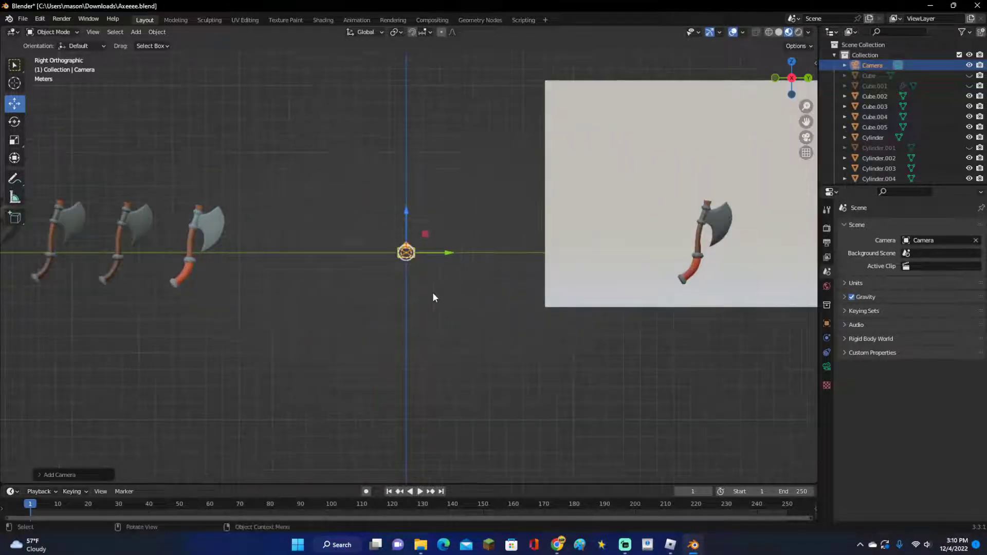
key(KP_0)
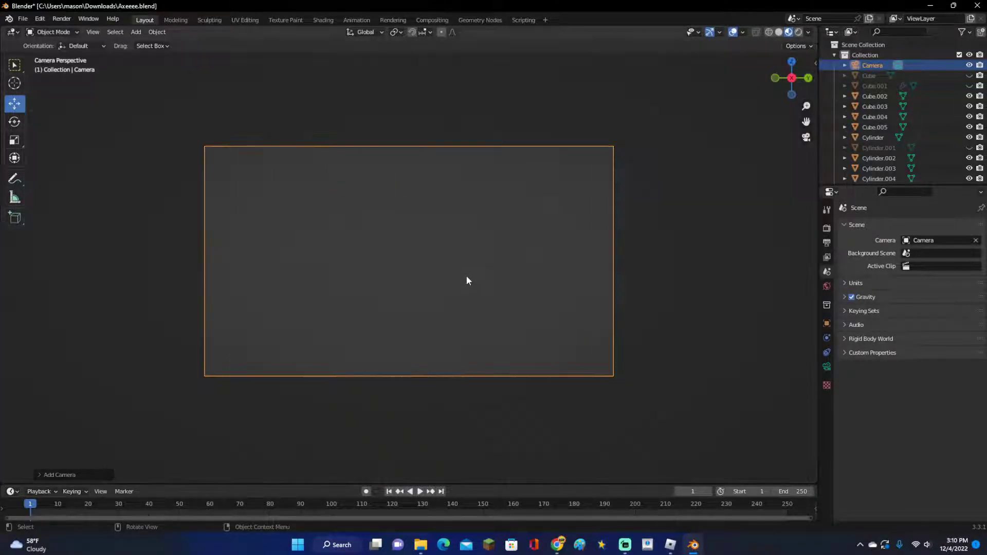
middle_drag(467, 277, 695, 355)
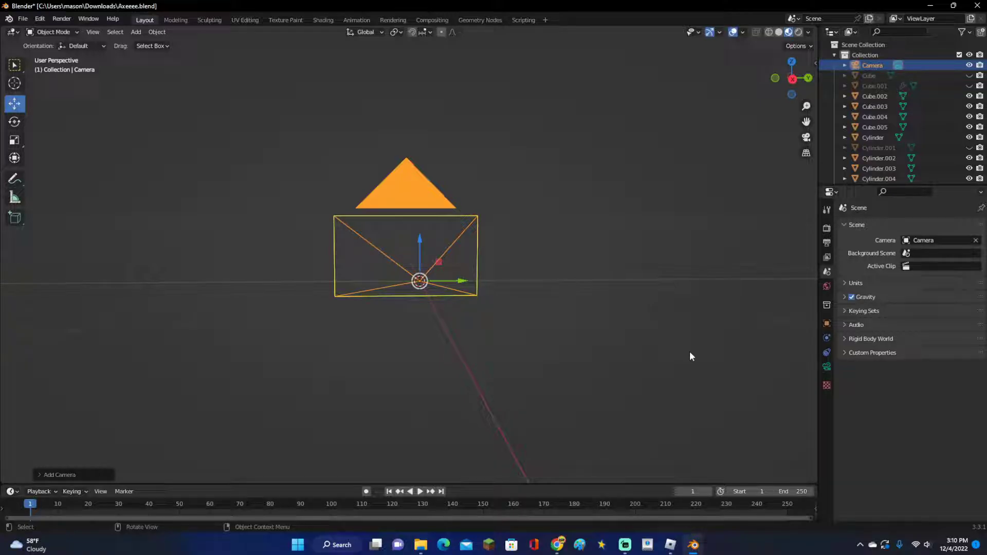
key(KP_0)
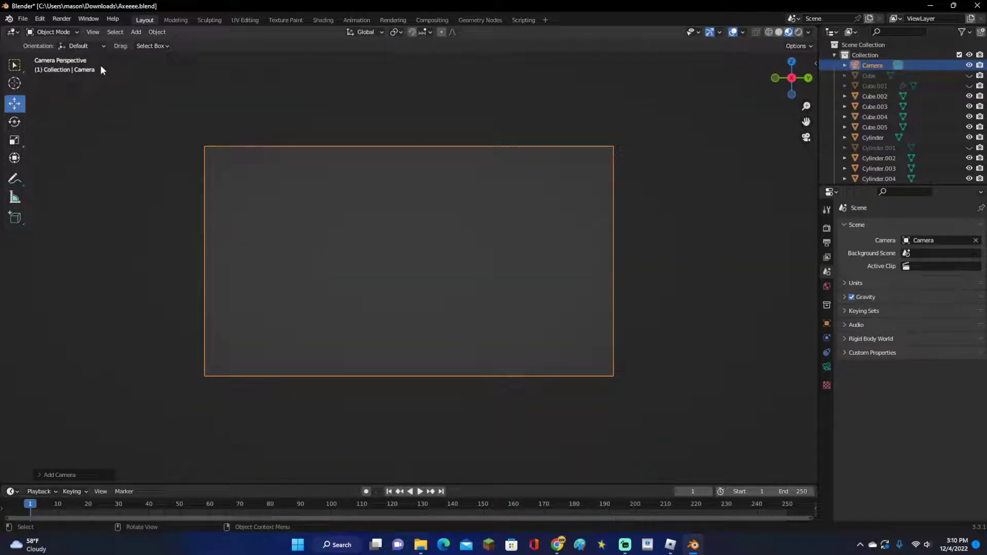
- Move the camera in front of the backdrop's open side and line it up with the axe in the top orthographic view
middle_drag(473, 260, 555, 381)
scroll(554, 381, down, 12)
drag(454, 274, 674, 262)
scroll(600, 272, down, 3)
drag(565, 270, 640, 398)
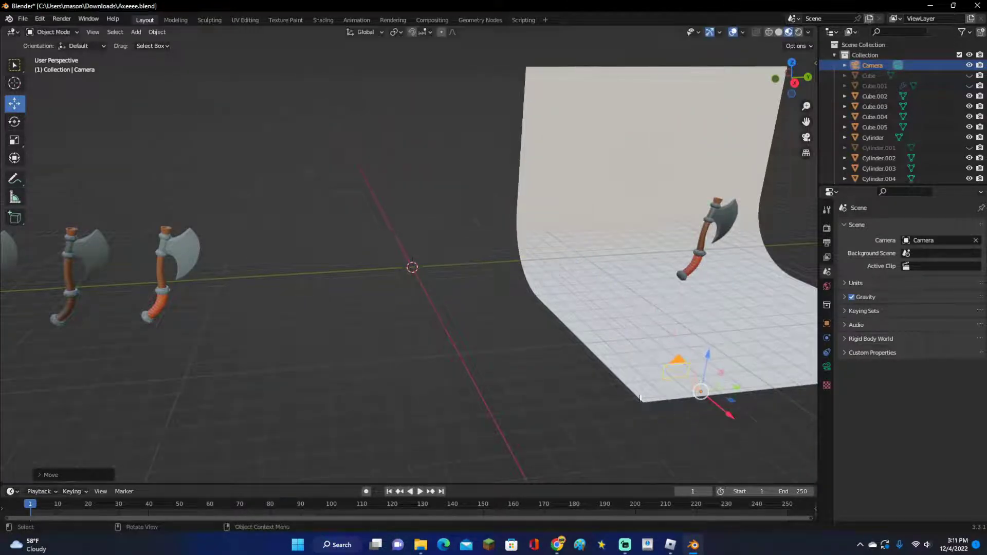
middle_drag(698, 322, 523, 424)
click(793, 61)
key(g)
click(509, 243)
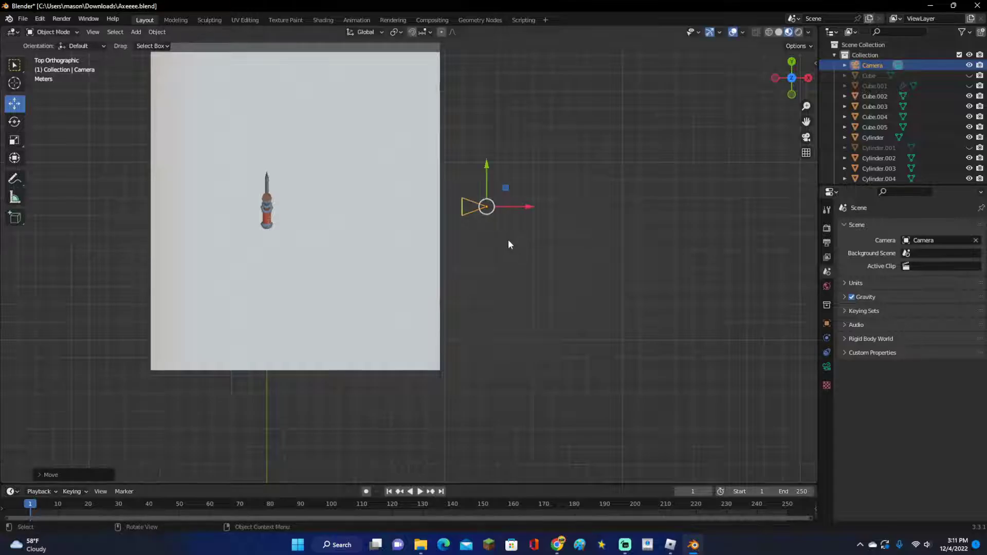
- Reposition the camera with Walk Navigation in camera view until the whole axe fits inside the frame
key(KP_0)
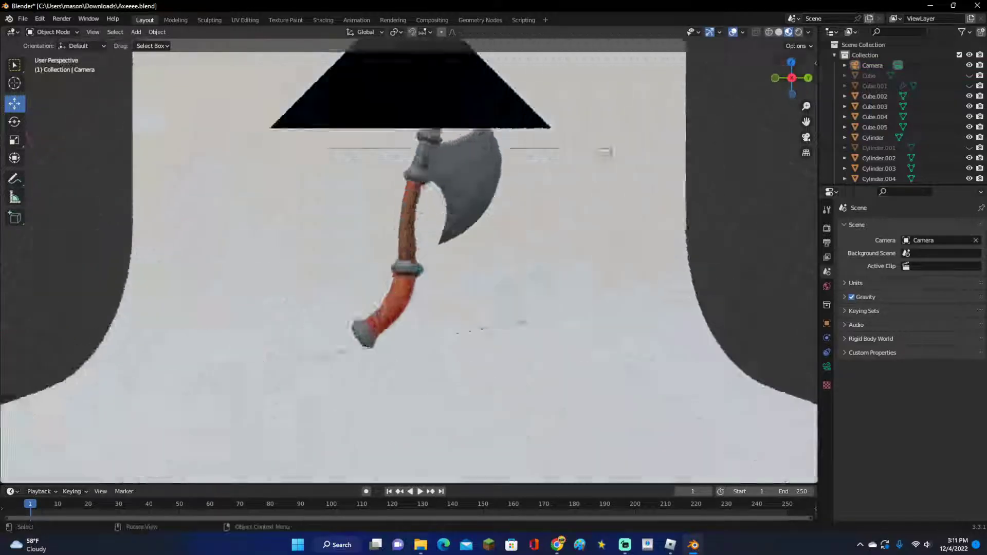
scroll(566, 305, up, 5)
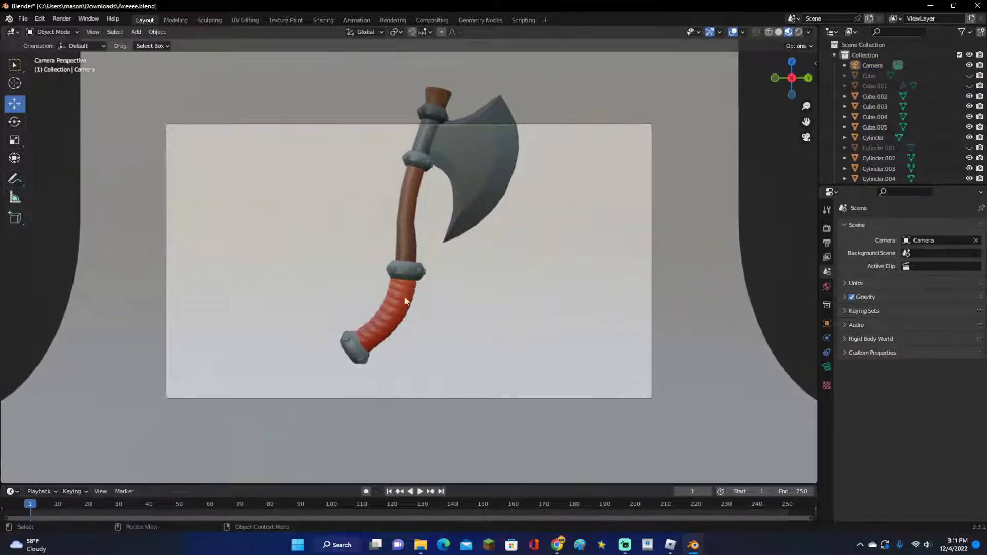
click(95, 36)
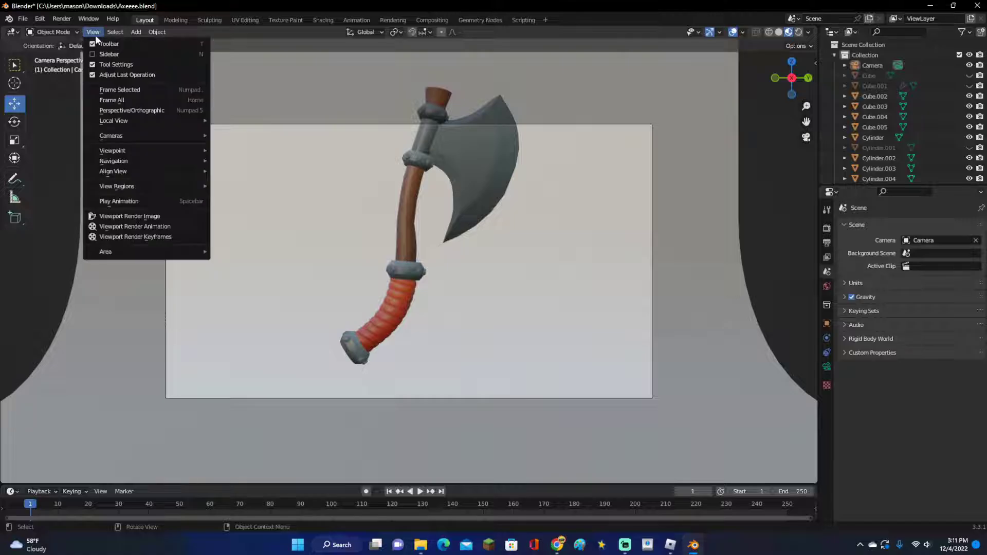
mouse_move(124, 162)
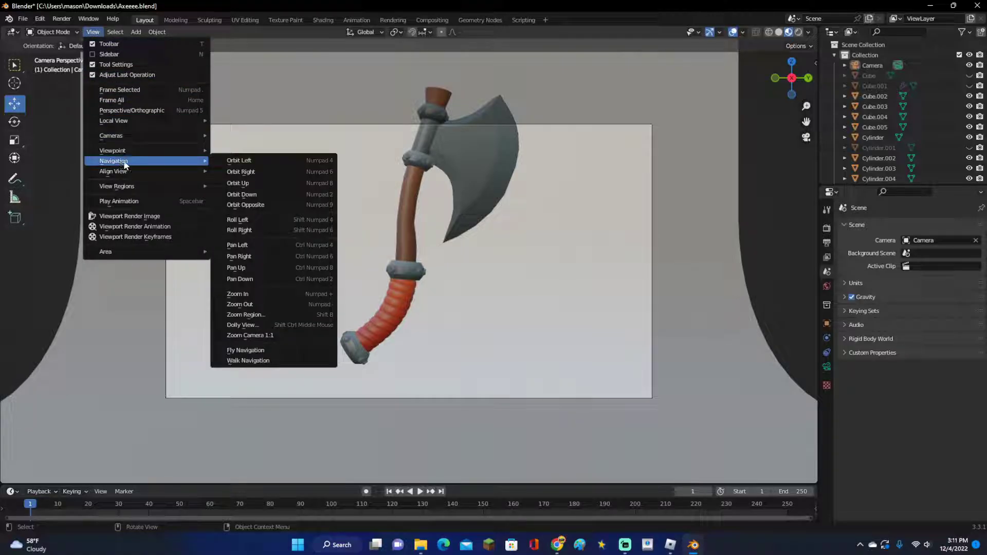
click(252, 361)
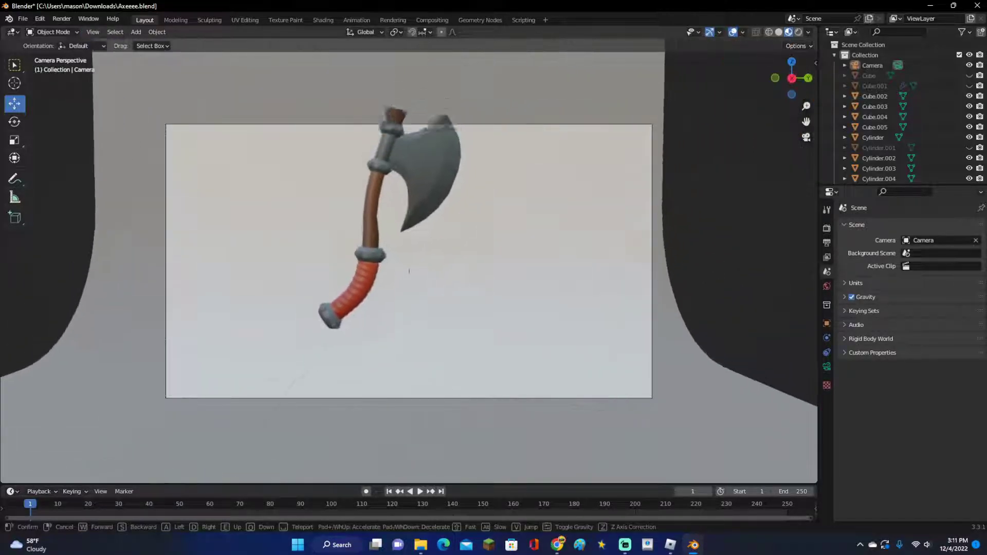
key(w)
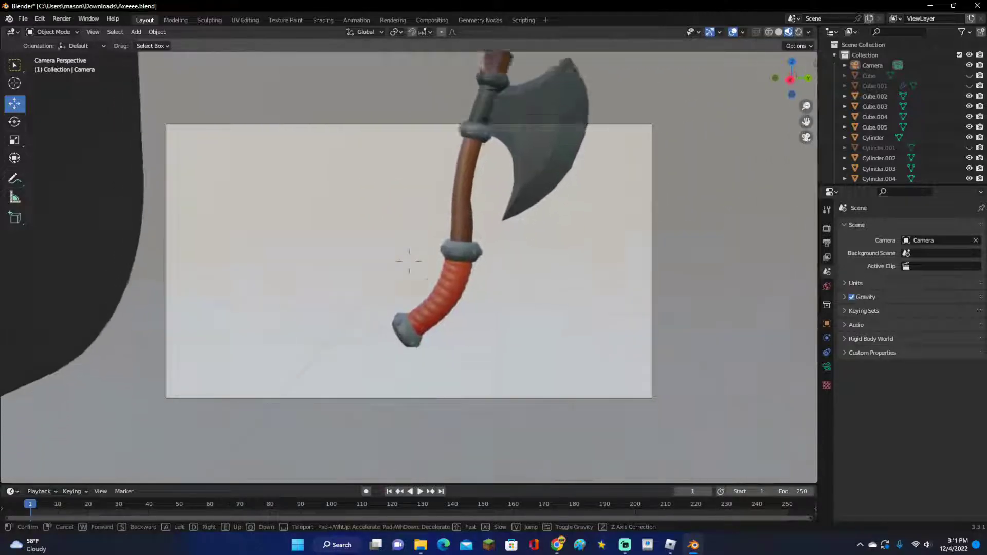
key(s)
key(w)
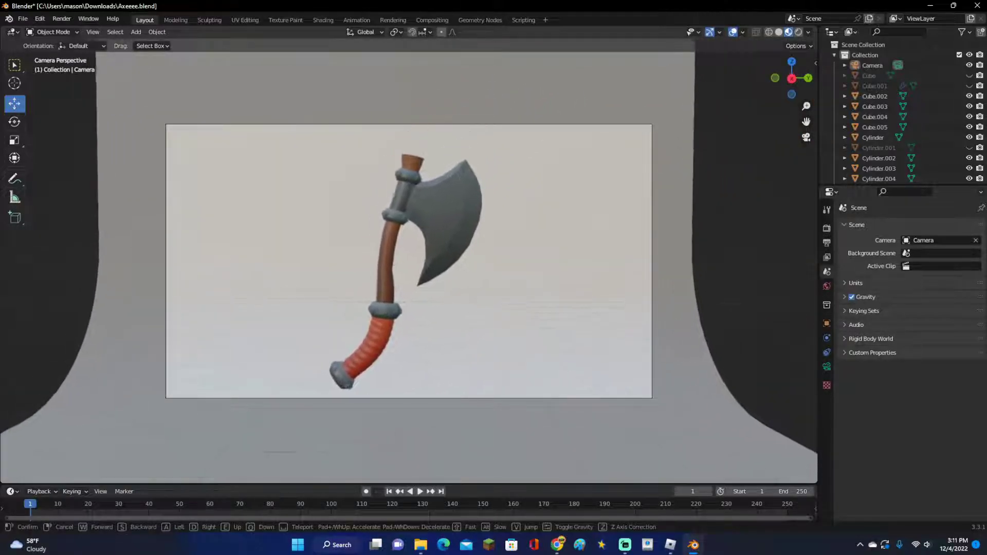
click(273, 350)
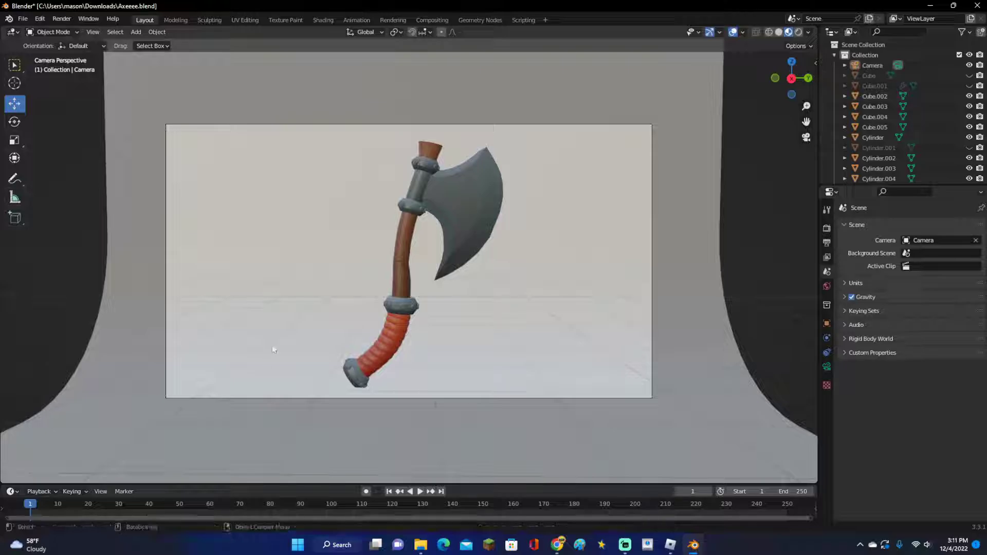
- Set the output Resolution X to 1080 px for a square render frame
click(826, 230)
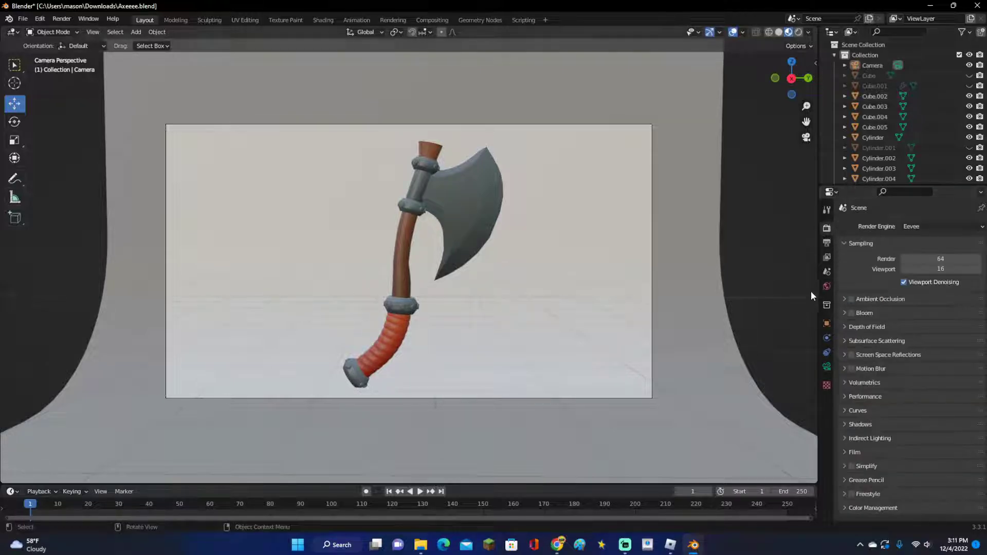
click(827, 244)
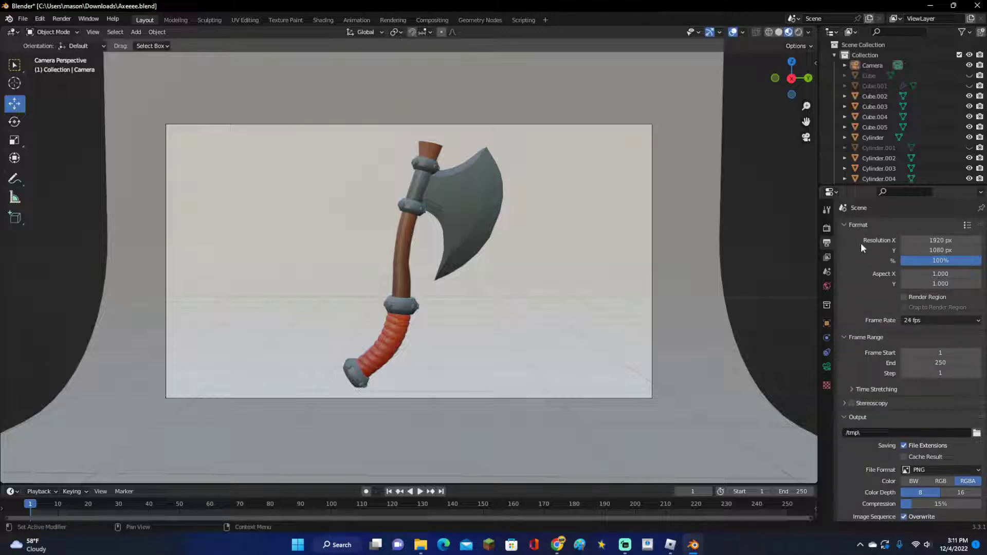
click(923, 241)
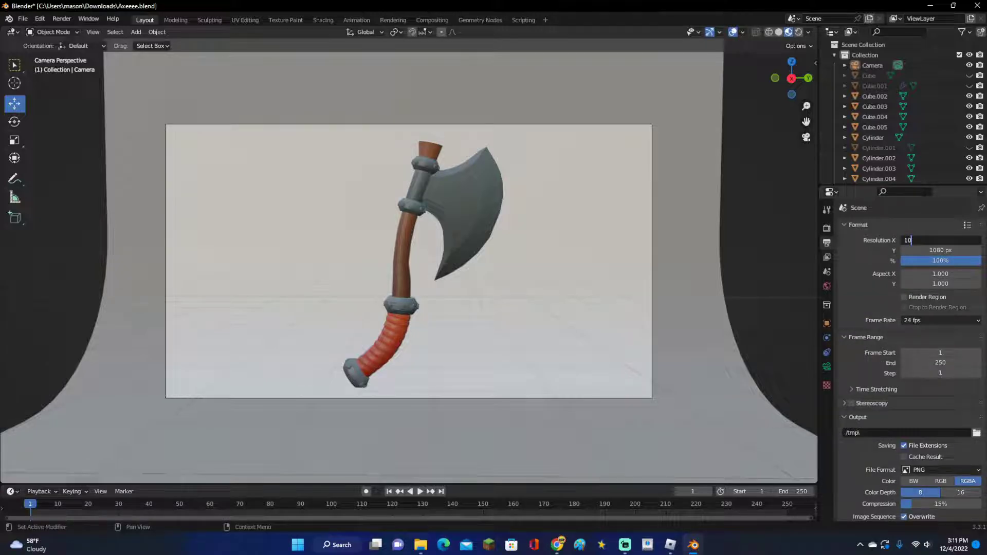
text(1080)
key(Return)
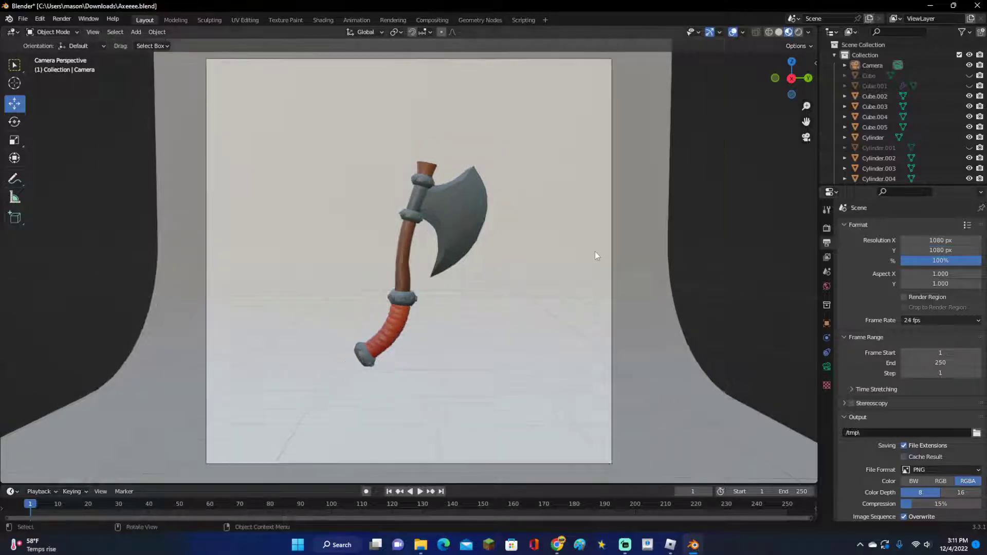
- Bring the camera closer with Walk Navigation so the axe fills more of the frame
scroll(594, 251, down, 2)
scroll(446, 226, up, 2)
click(92, 33)
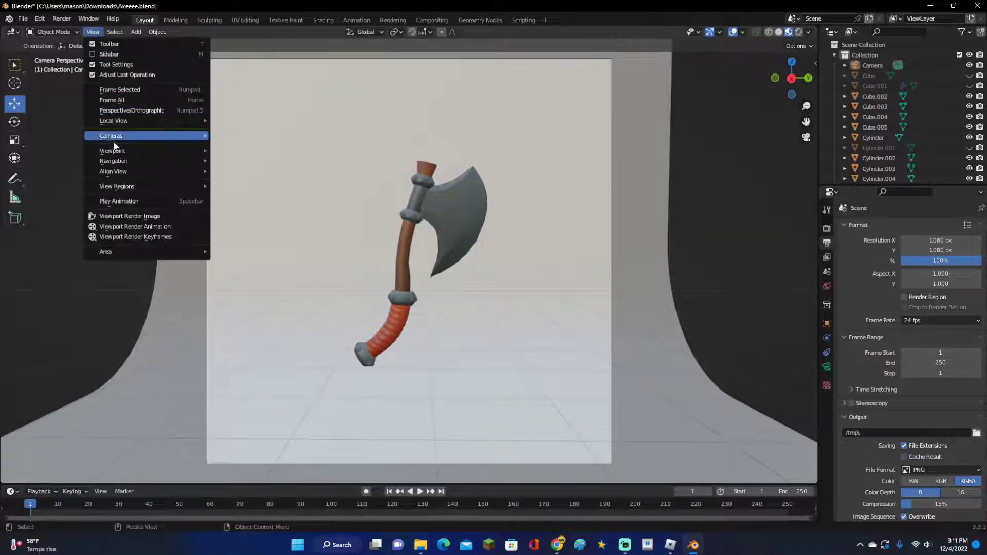
mouse_move(128, 161)
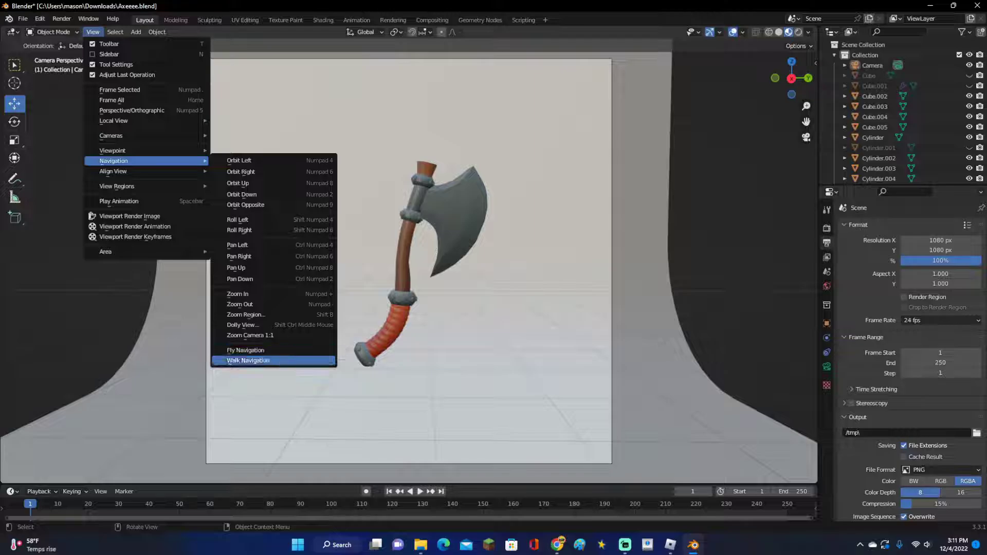
click(279, 360)
key(w)
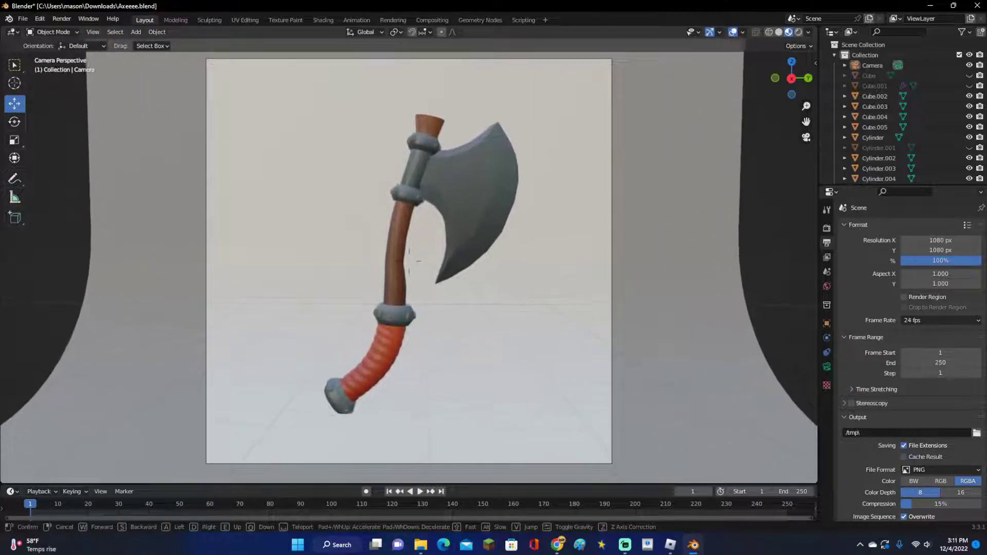
key(s)
click(279, 359)
- Select all the axe parts without the backdrop and move the axe within the camera frame
middle_drag(280, 359, 232, 375)
scroll(233, 375, down, 7)
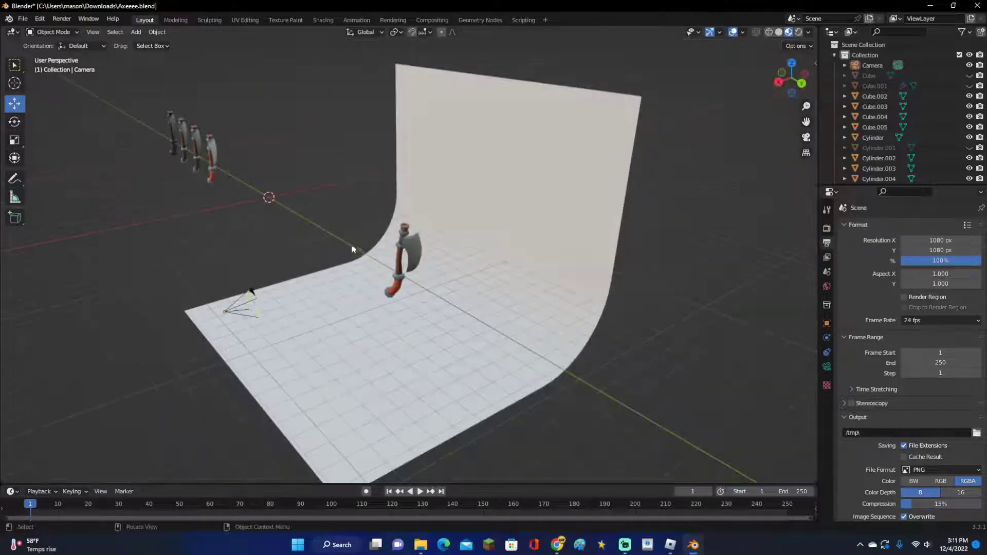
click(437, 251)
middle_drag(438, 251, 388, 190)
click(402, 246)
click(402, 307)
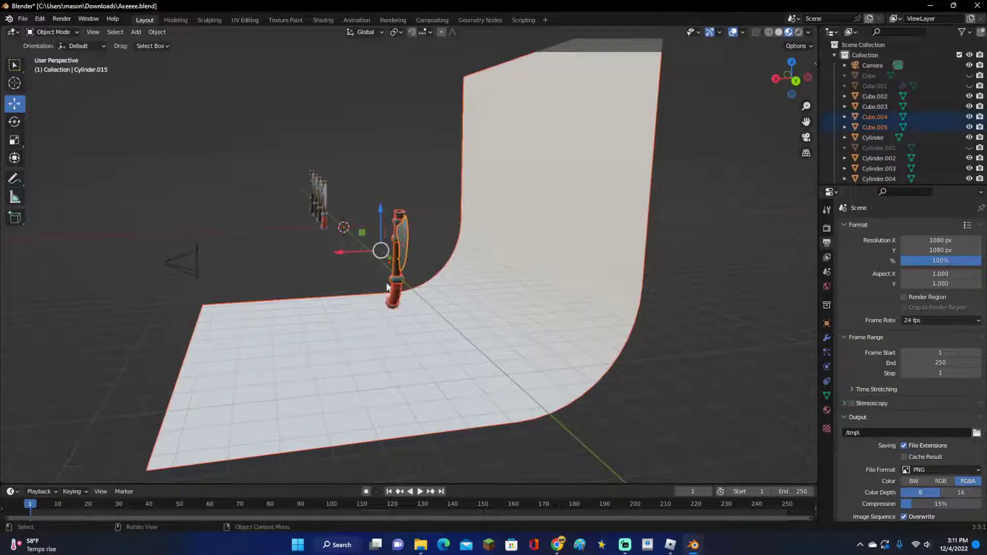
key(KP_0)
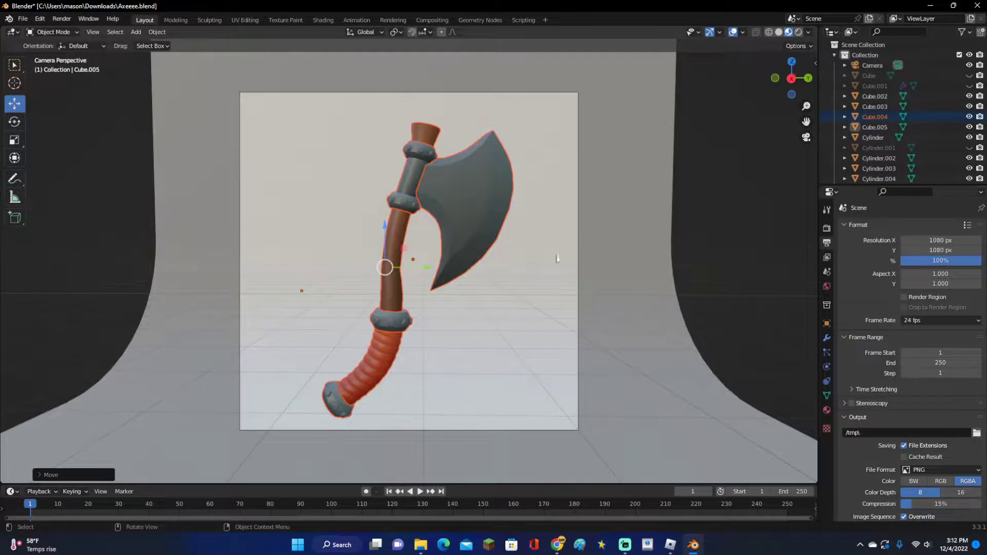
- Rotate the axe slightly in the top orthographic view so its blade turns toward the camera
click(792, 62)
shift+middle_drag(627, 249, 427, 257)
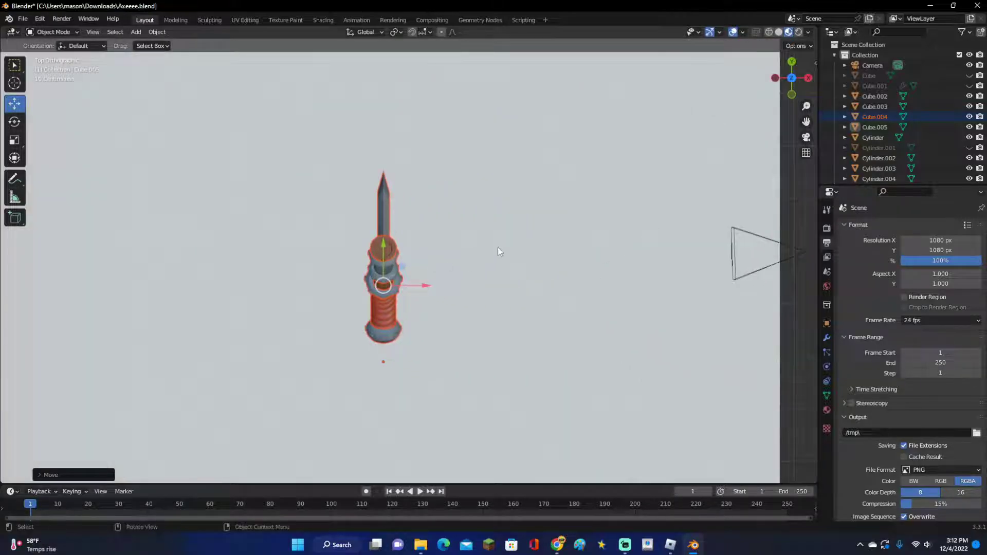
key(r)
click(571, 263)
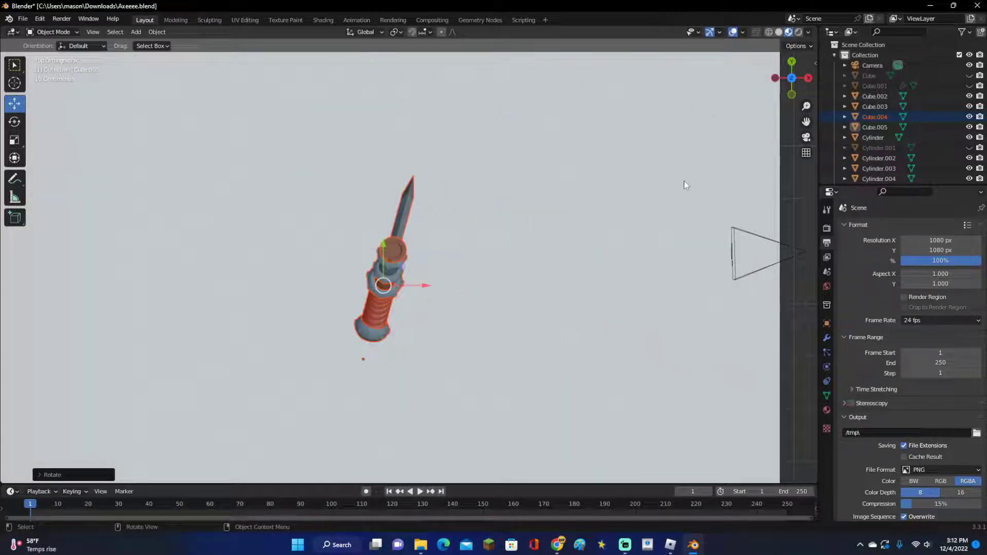
- Rotate the axe in the right view, and lean its head away from the camera in the back view
click(805, 79)
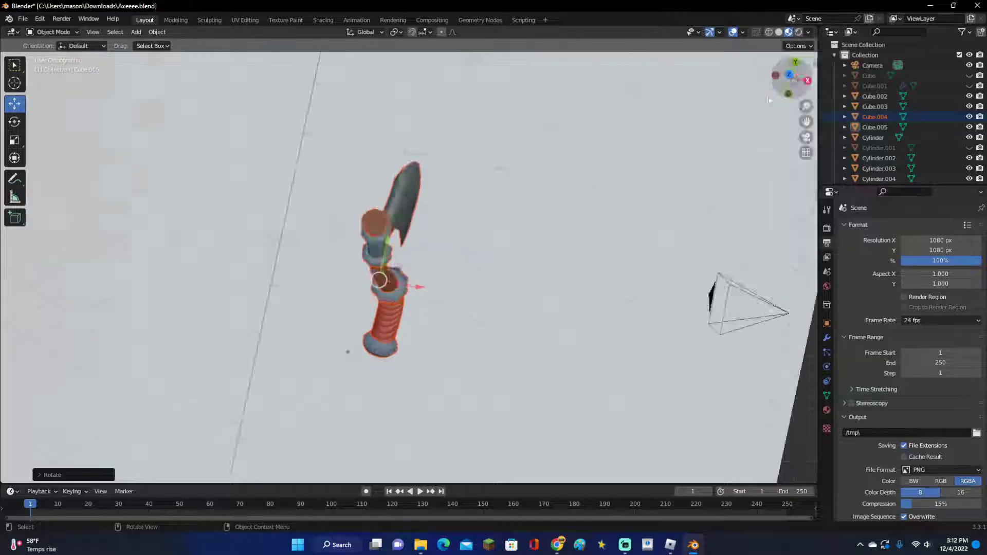
key(r)
click(583, 174)
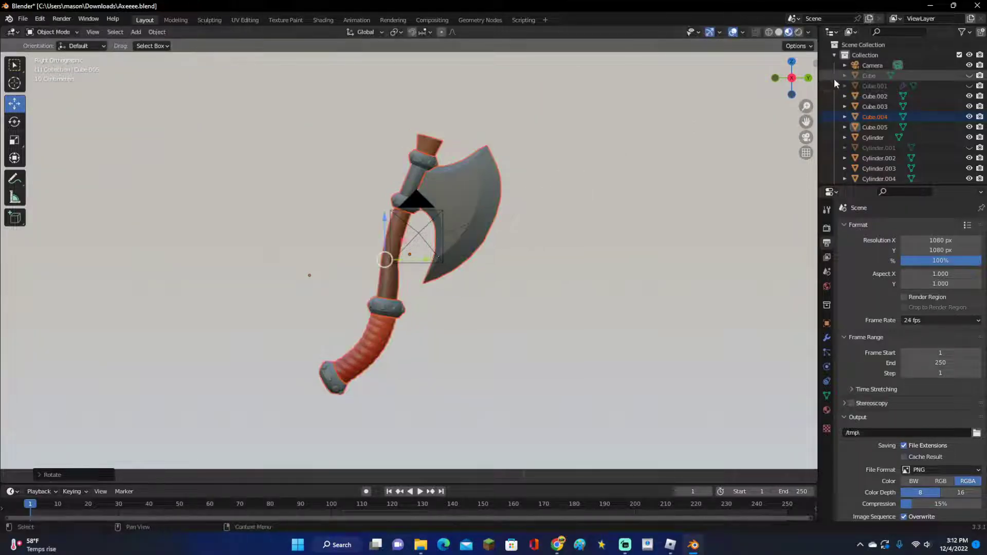
click(808, 79)
key(r)
click(609, 214)
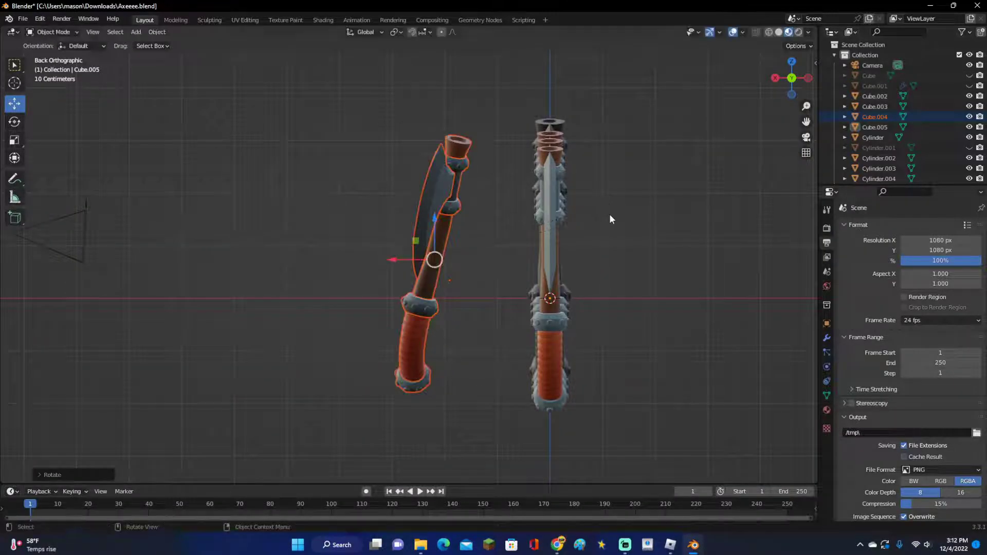
key(KP_0)
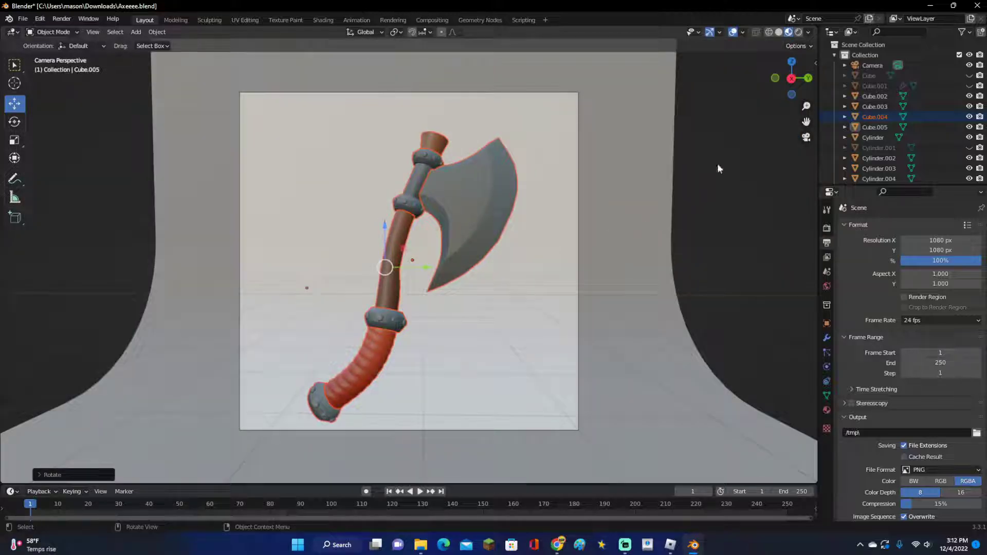
- Reselect the axe and rotate it from behind to stand more upright, checking the pose through the camera
click(674, 225)
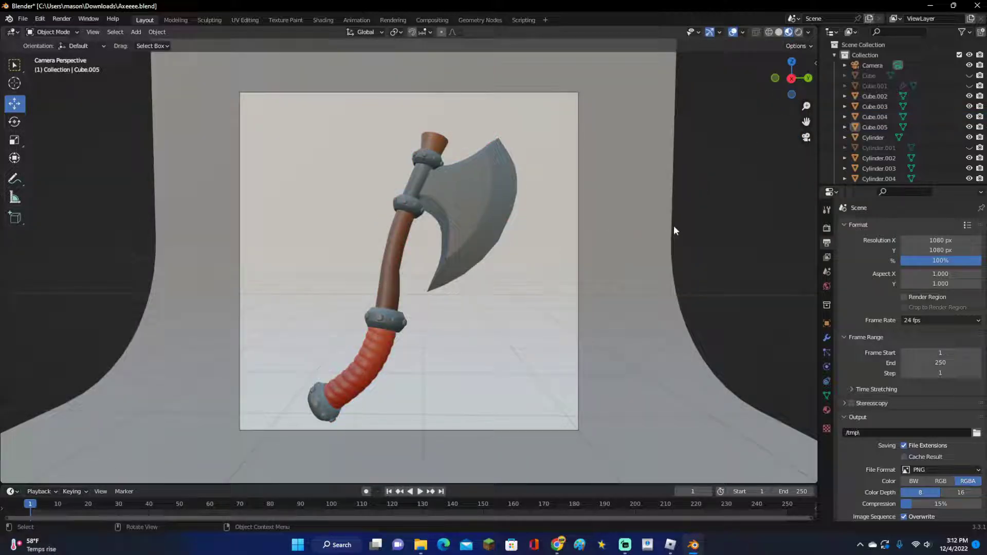
click(807, 79)
drag(382, 153, 447, 371)
key(r)
click(545, 318)
key(KP_0)
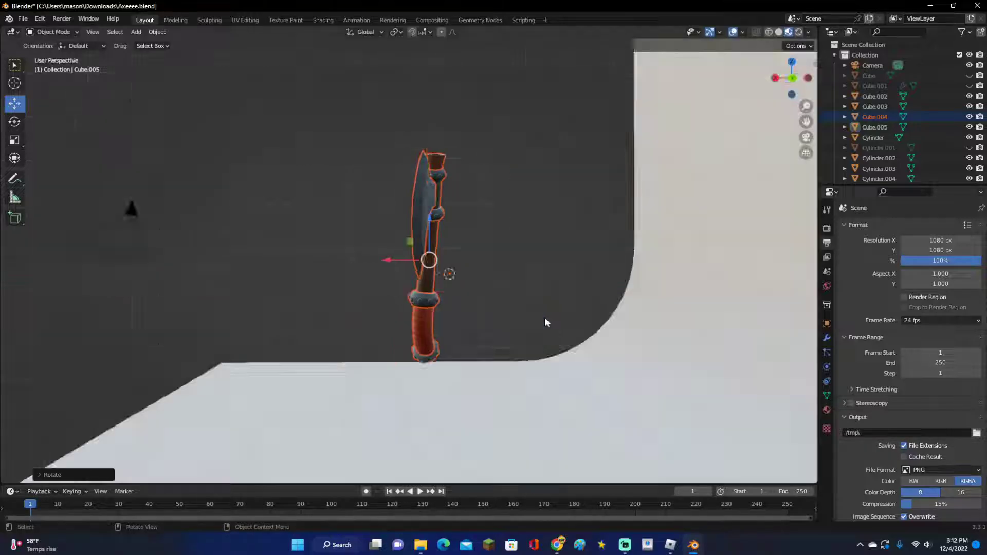
key(KP_0)
click(709, 251)
- Select the curved backdrop and give it a new material
scroll(708, 252, down, 2)
scroll(708, 252, up, 3)
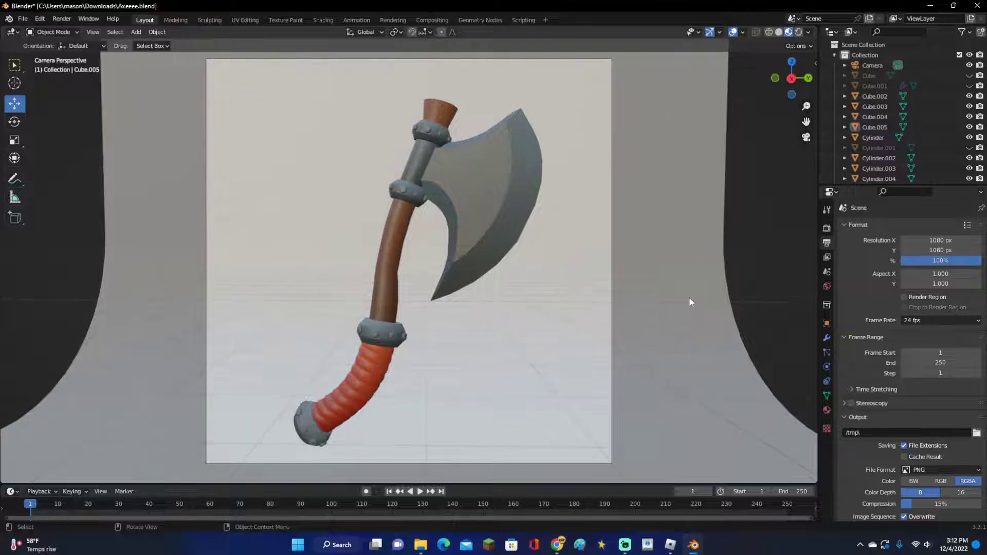
scroll(679, 296, down, 2)
scroll(591, 276, up, 1)
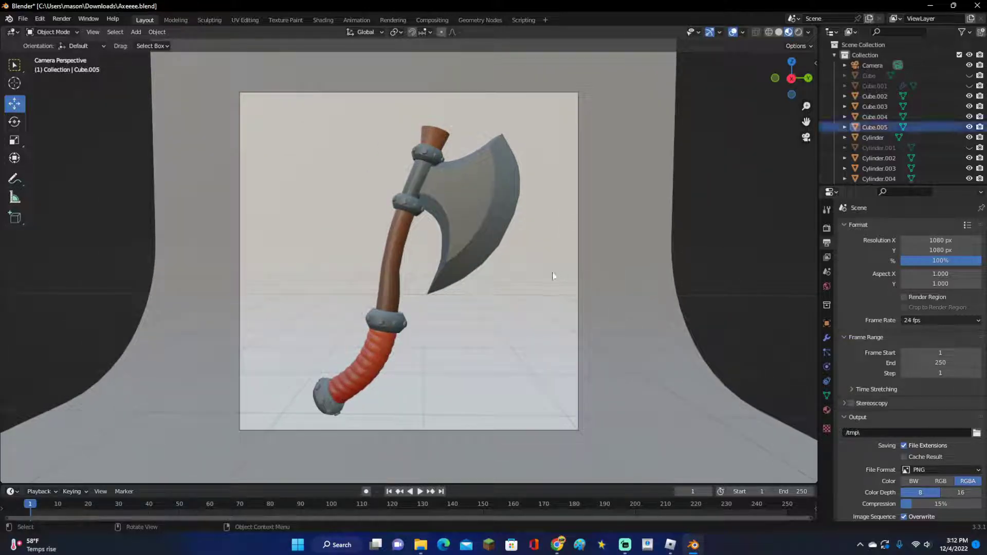
scroll(553, 276, down, 2)
scroll(580, 280, up, 2)
click(826, 410)
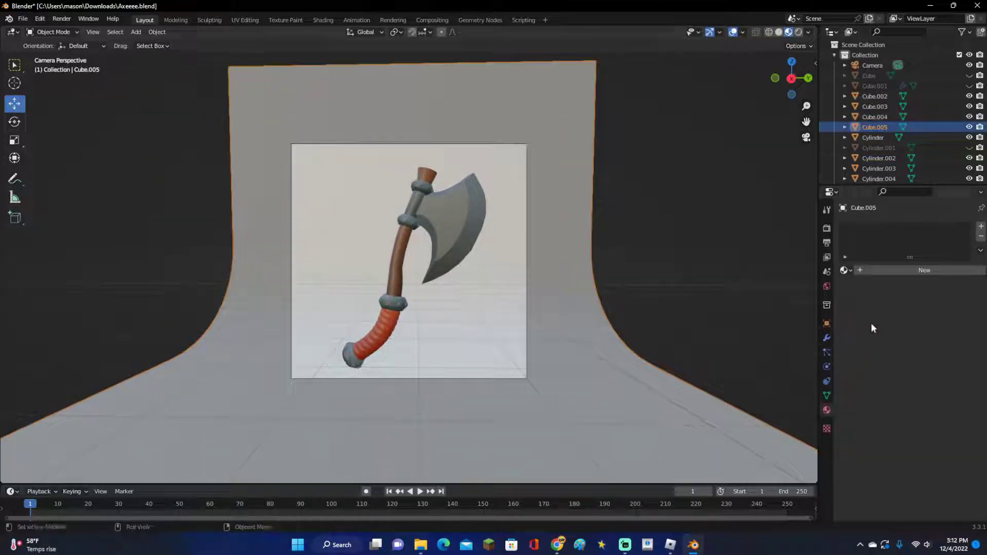
click(906, 271)
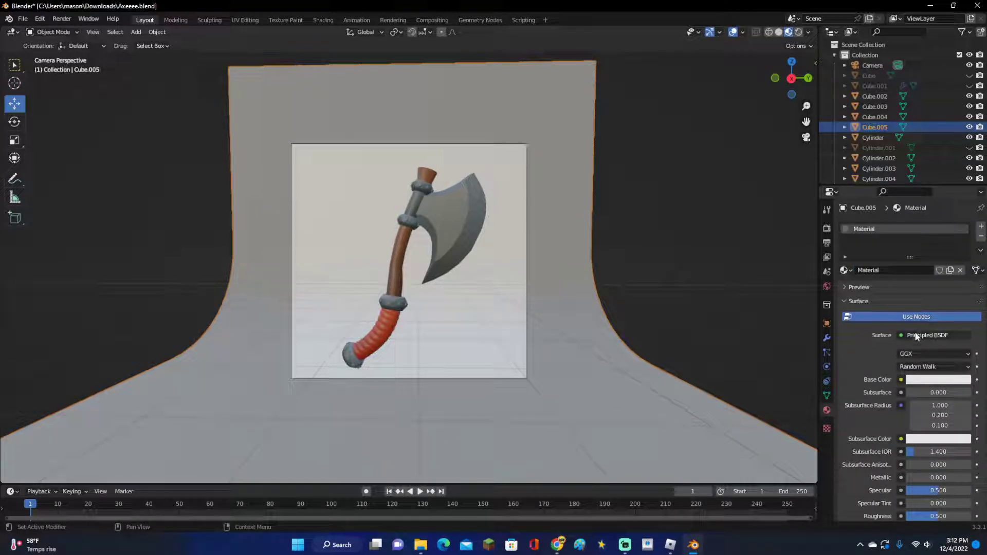
- Set the backdrop material's base color to a very dark navy blue
click(918, 380)
click(920, 379)
drag(919, 268, 963, 302)
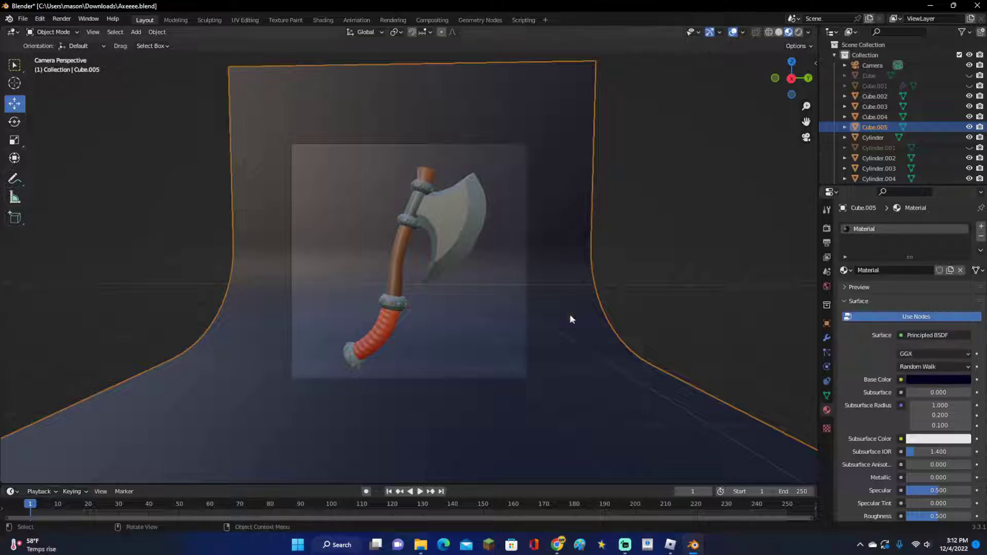
scroll(480, 301, up, 4)
scroll(473, 329, down, 2)
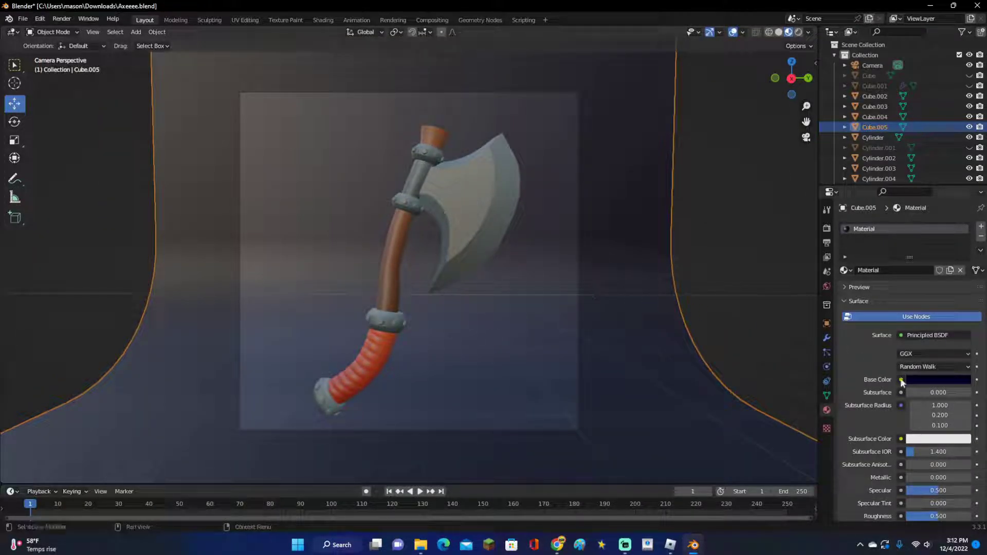
- Set the backdrop material's base color to a dark wine red
click(918, 378)
mouse_move(930, 279)
mouse_down()
mouse_move(908, 306)
mouse_move(952, 284)
mouse_up()
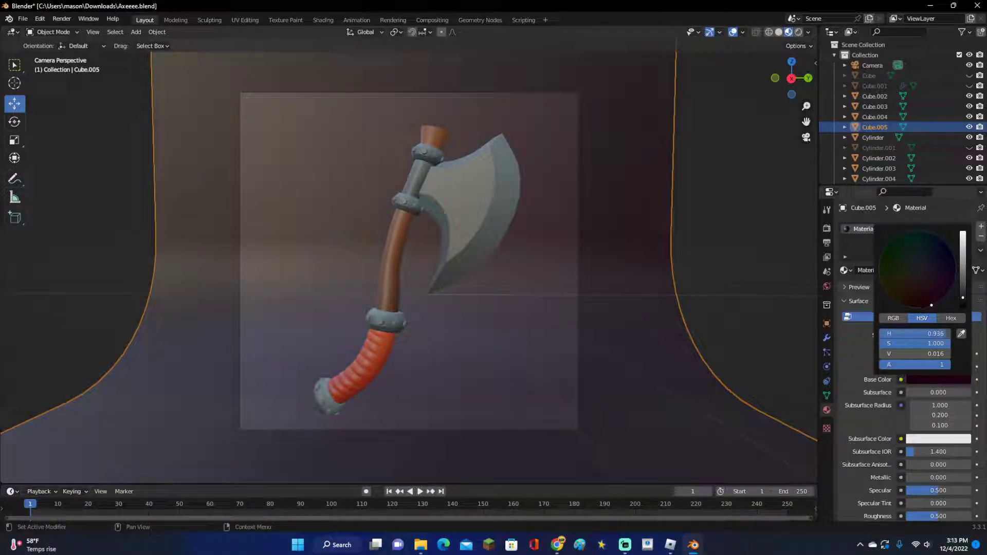
drag(939, 334, 938, 333)
mouse_move(963, 297)
mouse_down()
mouse_move(962, 260)
mouse_move(962, 288)
mouse_up()
scroll(463, 329, up, 1)
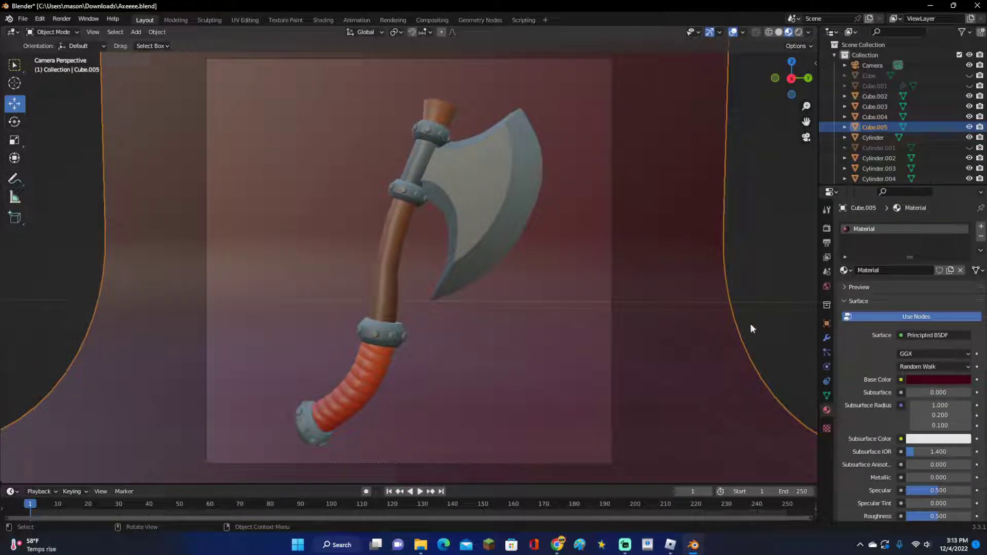
scroll(754, 319, down, 1)
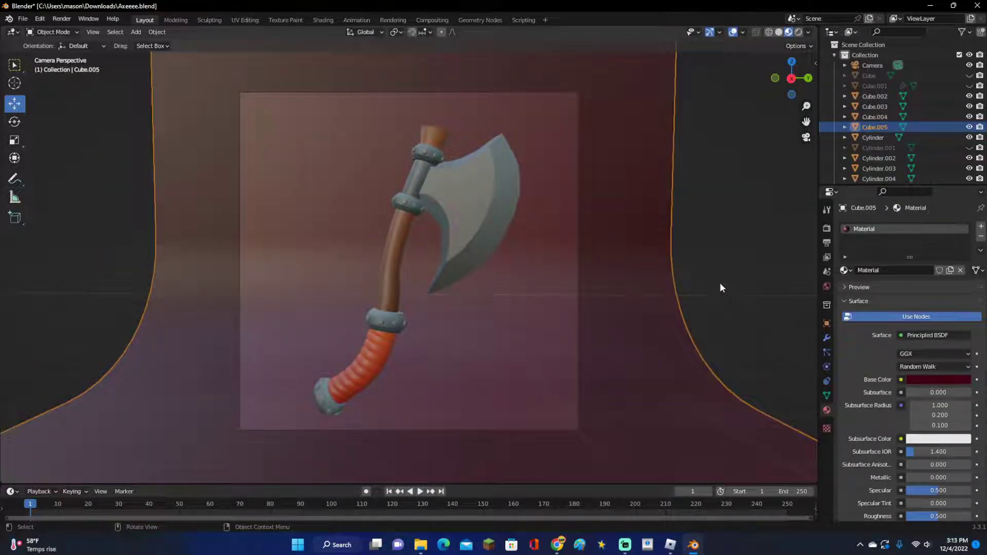
- Add an area light to the scene
key(shift+a)
mouse_move(677, 244)
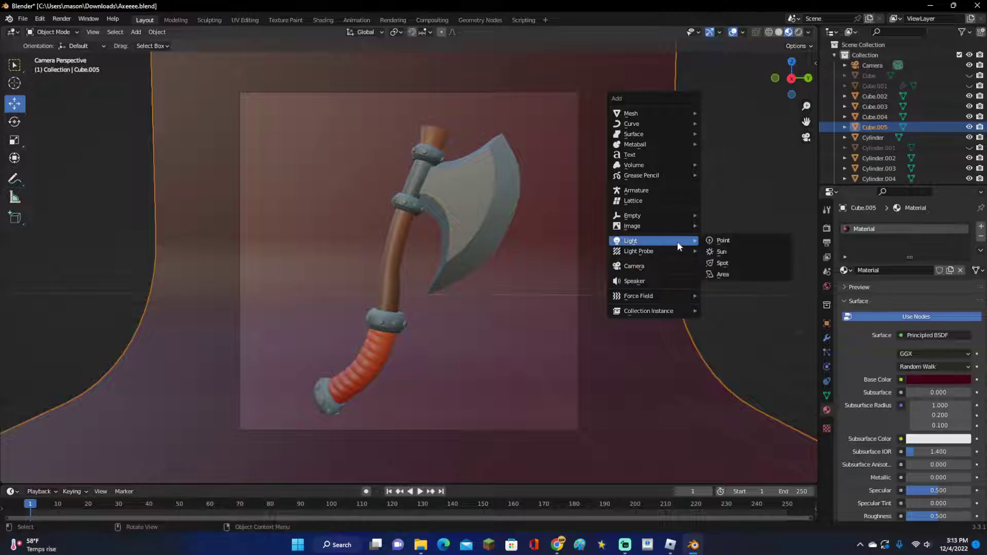
click(735, 274)
scroll(541, 256, down, 5)
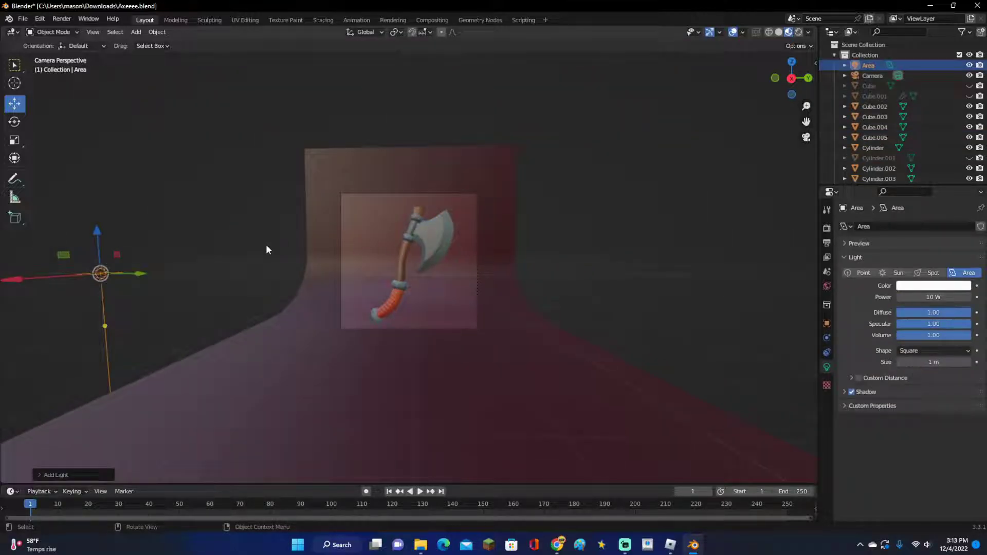
- Move the area light next to the axe and enlarge it to about 2.64 m
middle_drag(267, 245, 193, 290)
drag(106, 248, 497, 354)
click(792, 92)
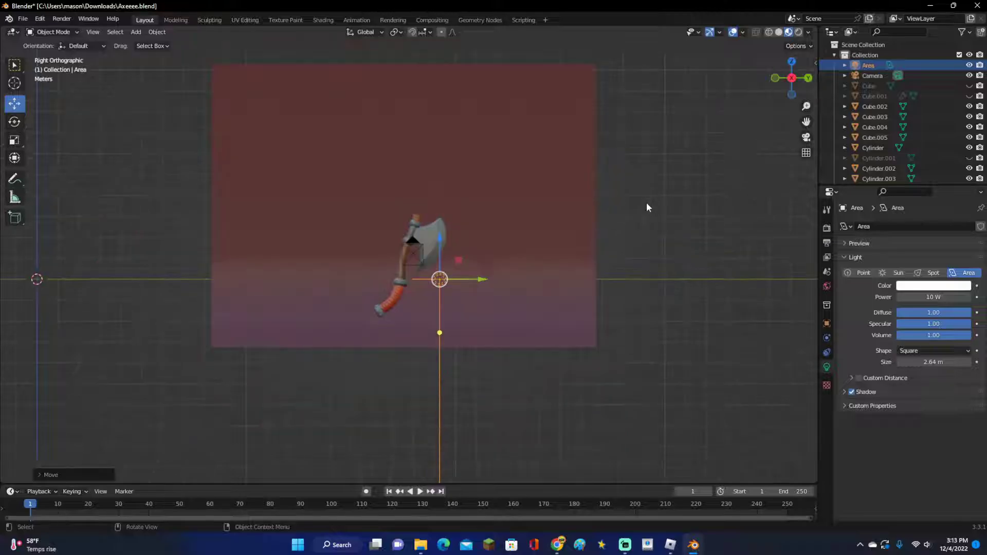
- Rotate the area light from facing straight down to standing upright, and enlarge it to about 3.58 m
middle_drag(646, 202, 634, 231)
key(r)
click(550, 285)
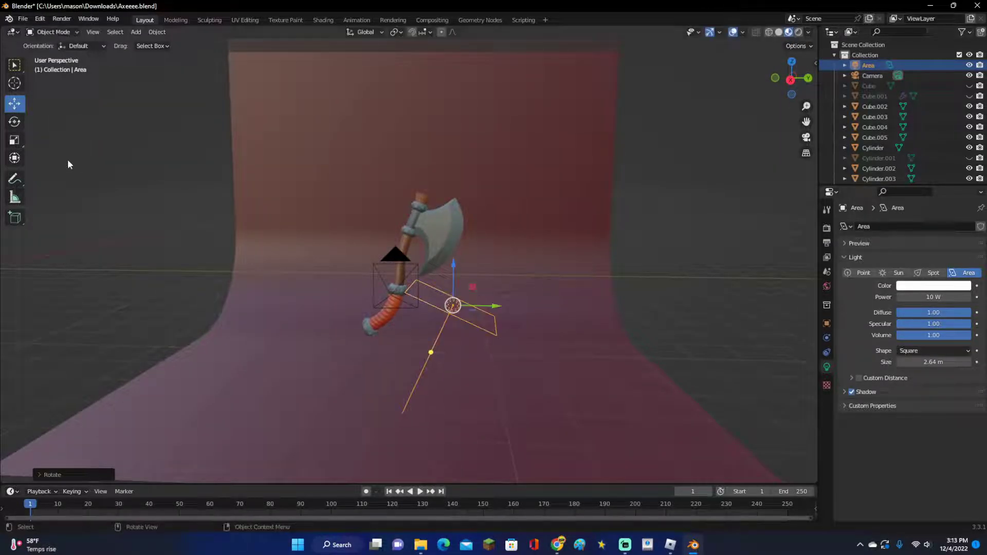
click(15, 122)
drag(494, 326, 483, 303)
middle_drag(486, 300, 469, 301)
drag(437, 307, 543, 354)
drag(366, 358, 367, 358)
middle_drag(372, 342, 394, 333)
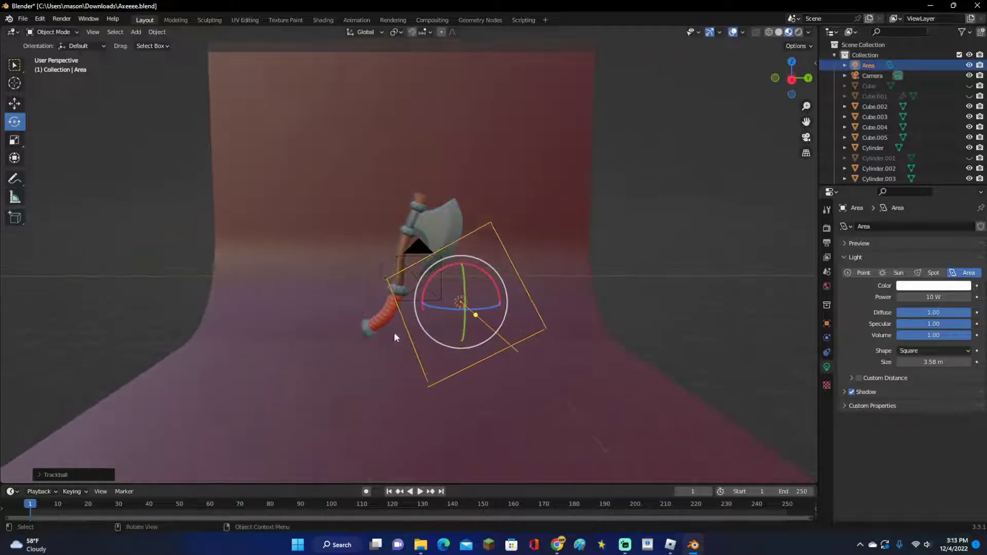
scroll(417, 246, up, 2)
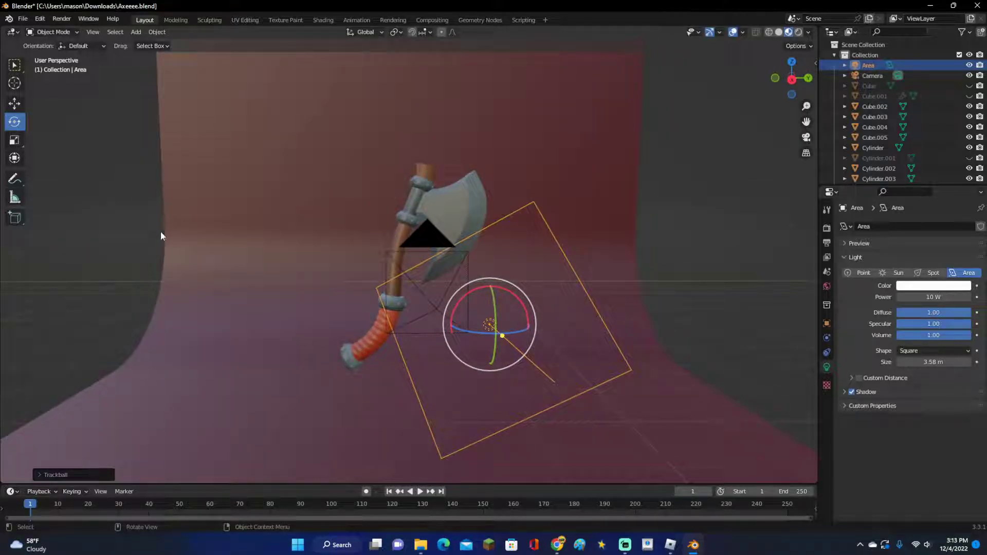
- Move the area light to the handle side of the axe and turn it to point across toward the axe
click(15, 105)
drag(529, 325, 656, 324)
click(14, 122)
click(15, 104)
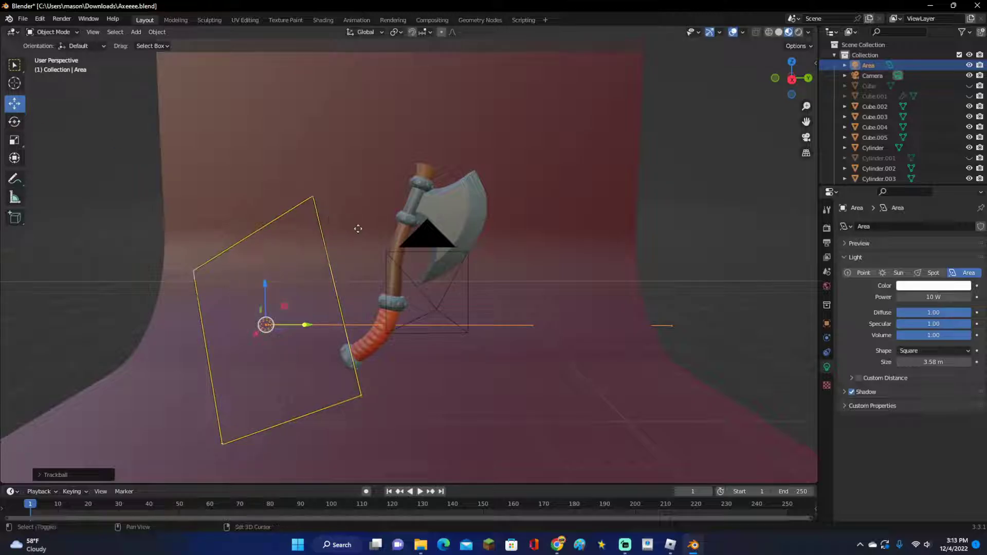
- Duplicate the area light and place the copy on the blade side of the axe
scroll(358, 227, down, 3)
key(shift+d)
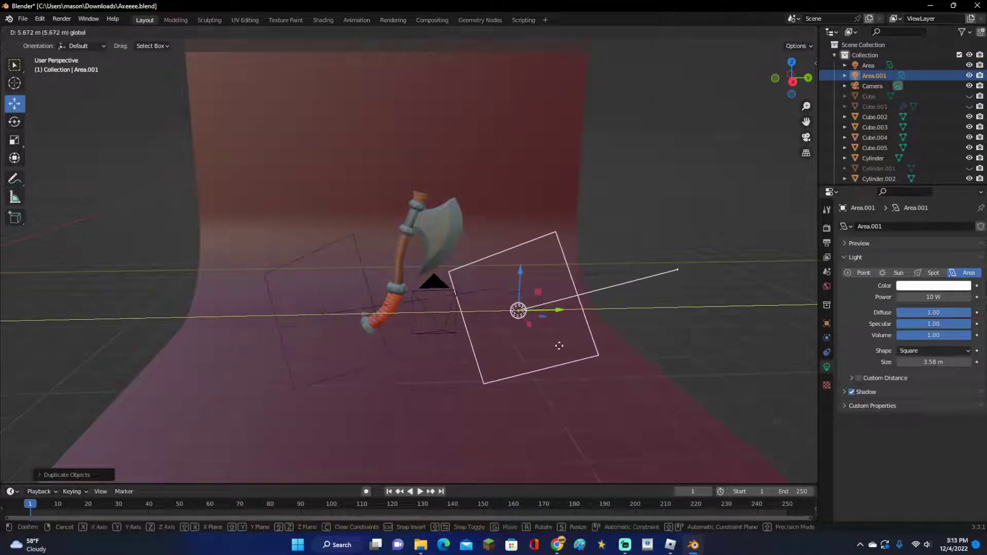
click(514, 346)
- Rotate the duplicated area light to face the axe and raise it to blade height, checking through the camera
click(15, 122)
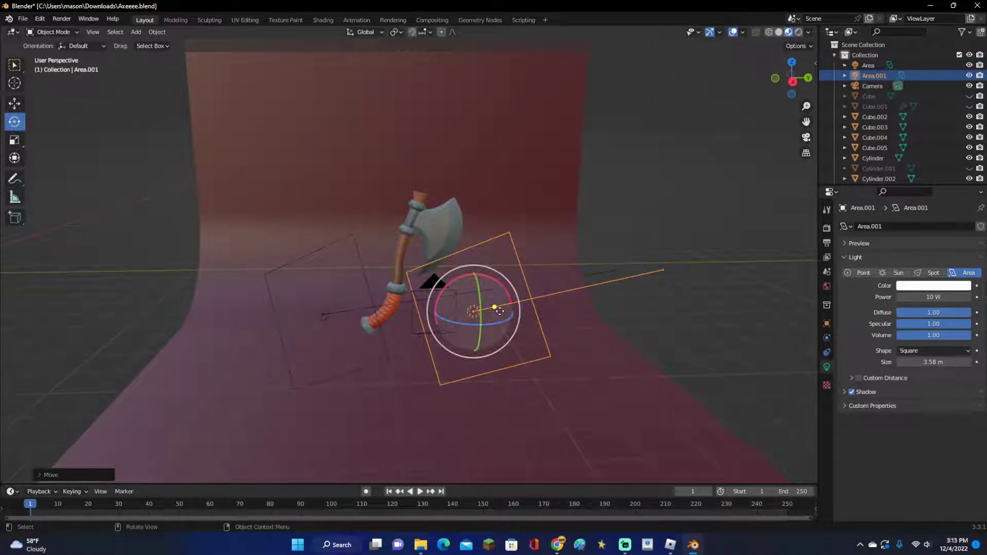
drag(500, 311, 545, 310)
click(14, 103)
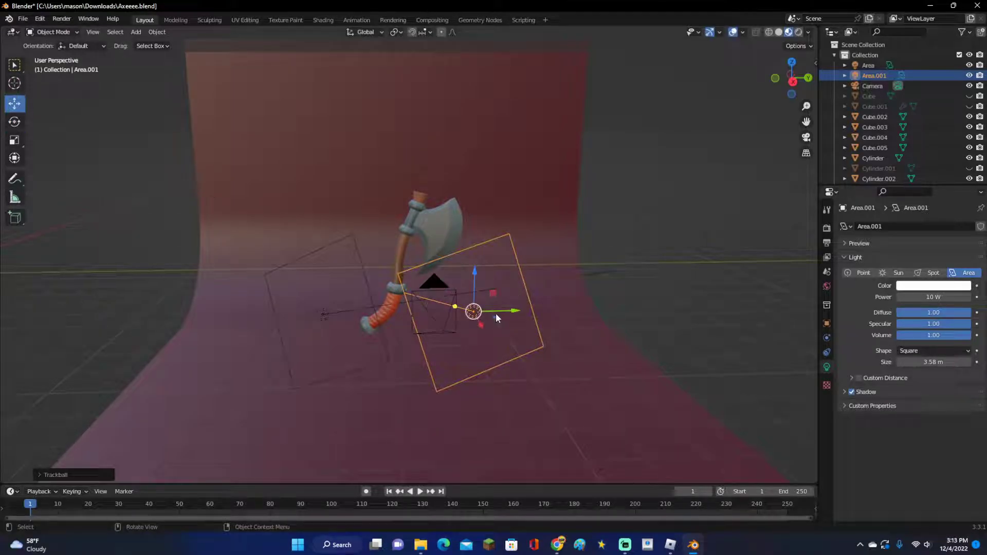
drag(473, 274, 473, 188)
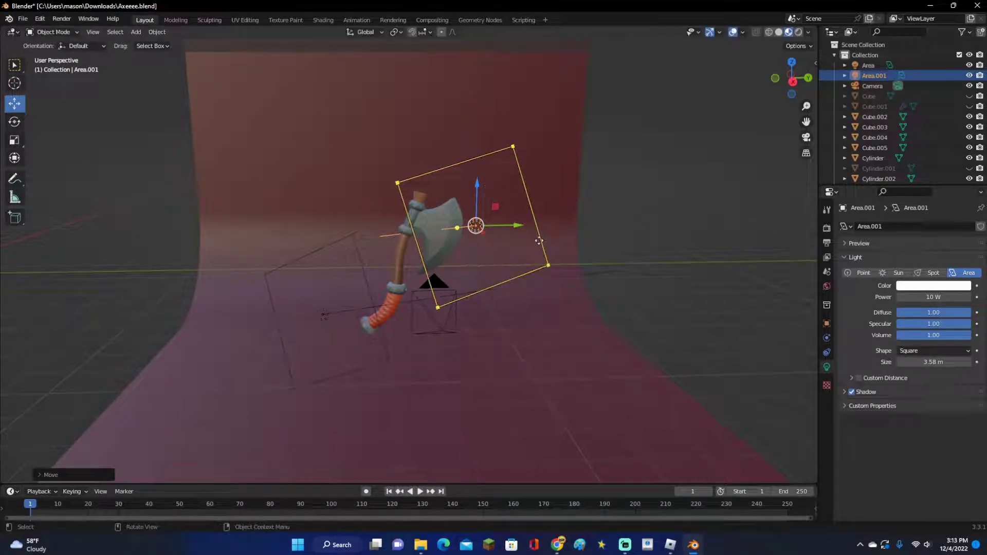
key(KP_0)
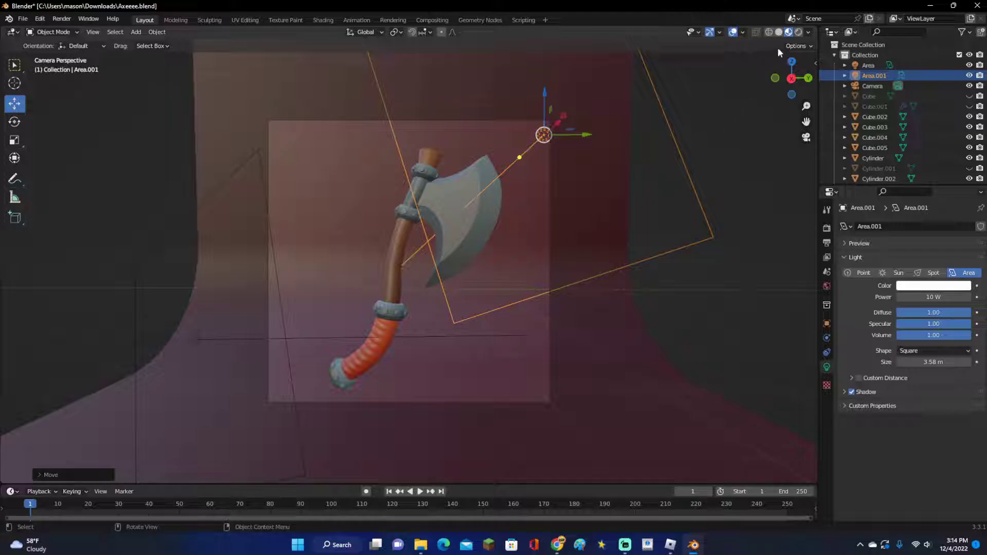
- Show the viewport in rendered shading and try the Cycles engine before returning to Eevee
click(798, 34)
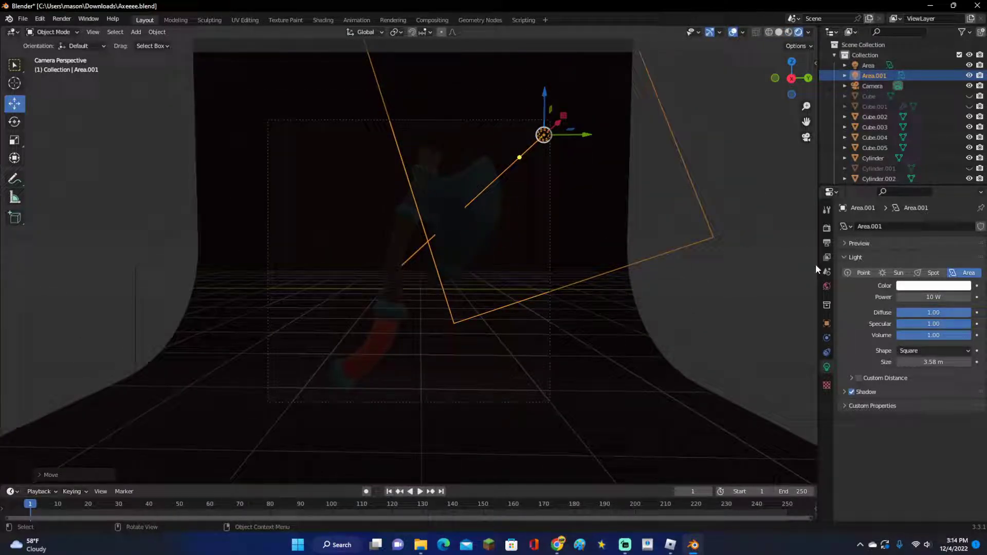
click(827, 228)
click(937, 226)
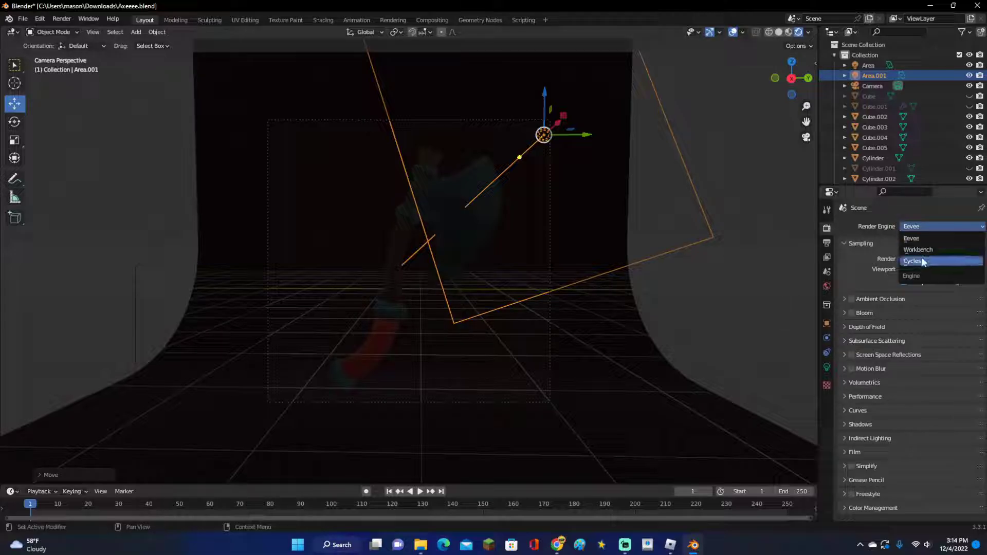
click(920, 260)
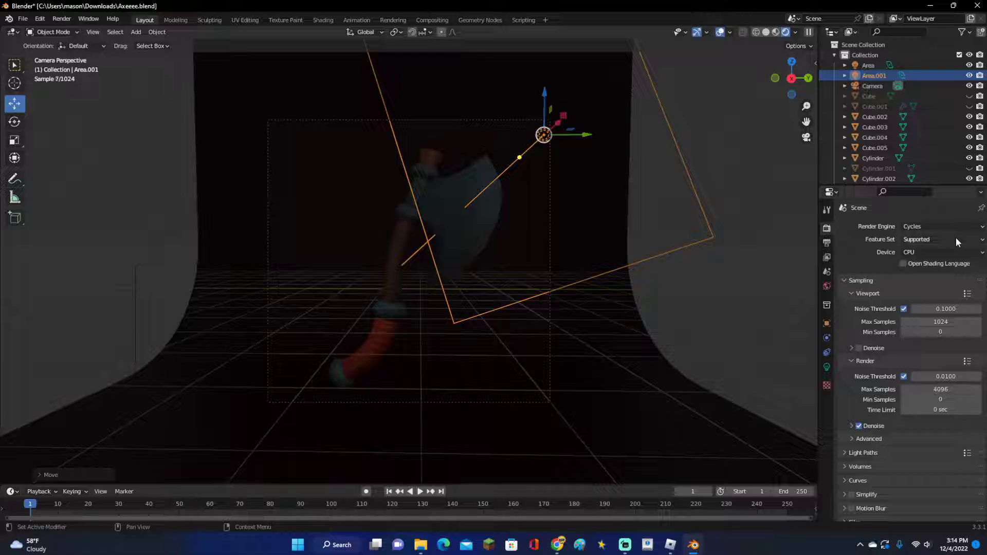
click(936, 226)
click(917, 237)
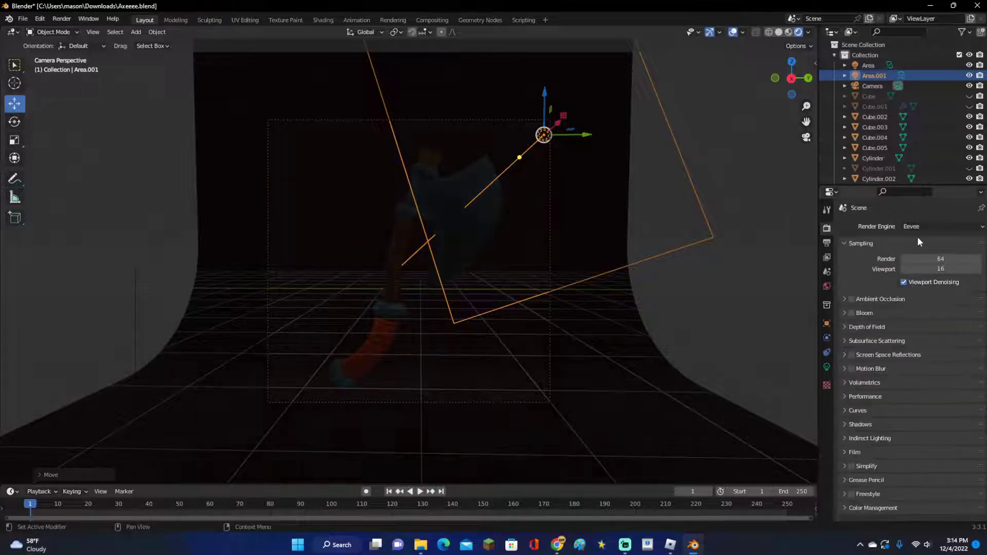
- Set the colour of the handle-side area light to a saturated orange
click(195, 341)
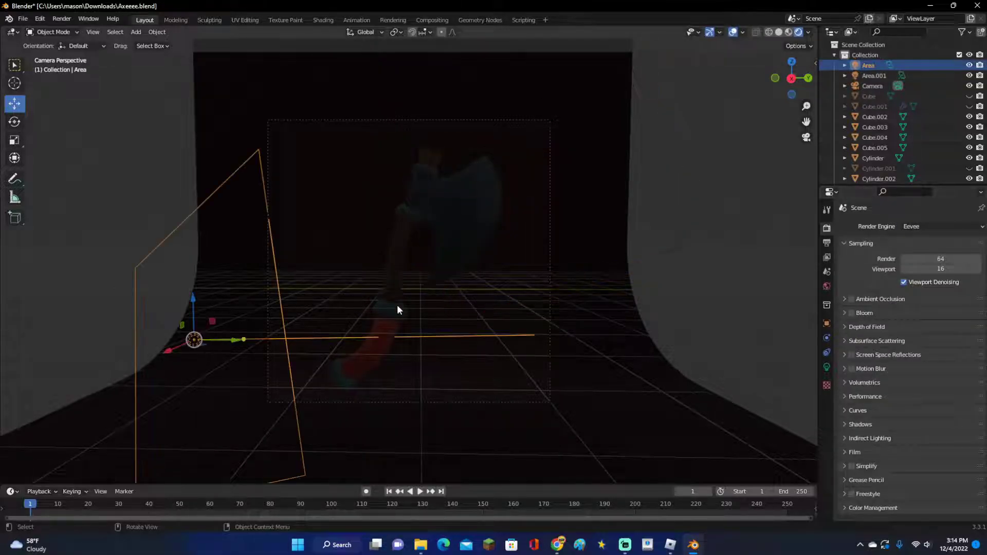
click(827, 366)
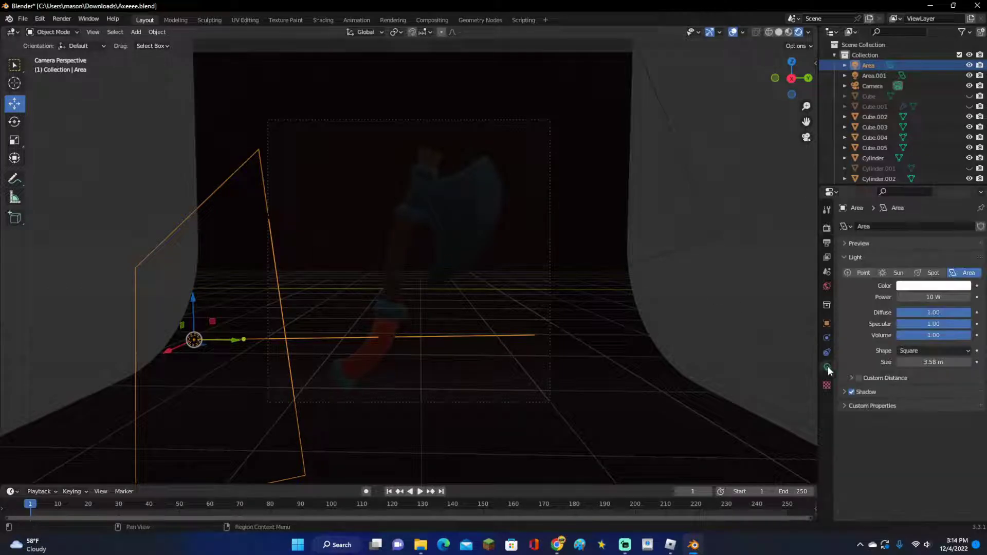
click(933, 286)
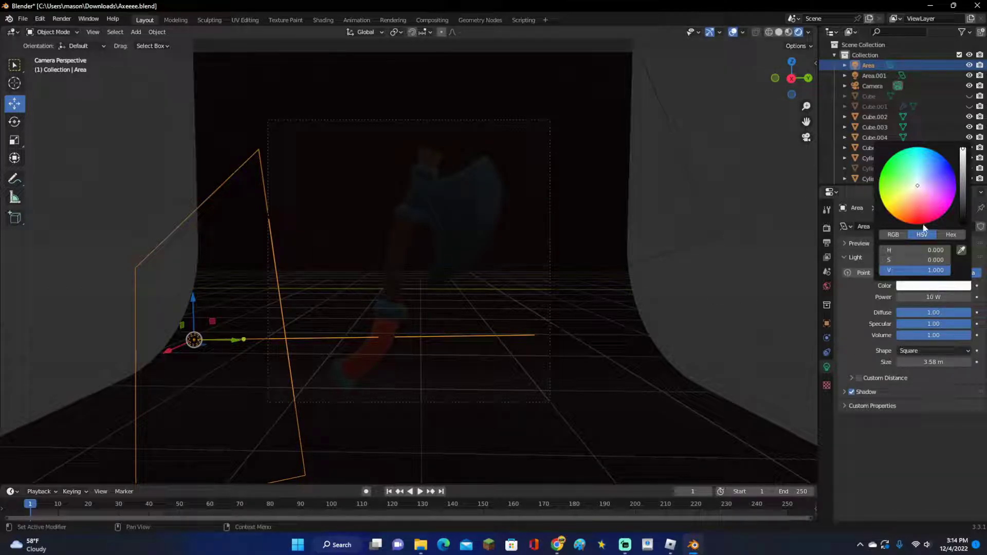
drag(924, 228, 913, 215)
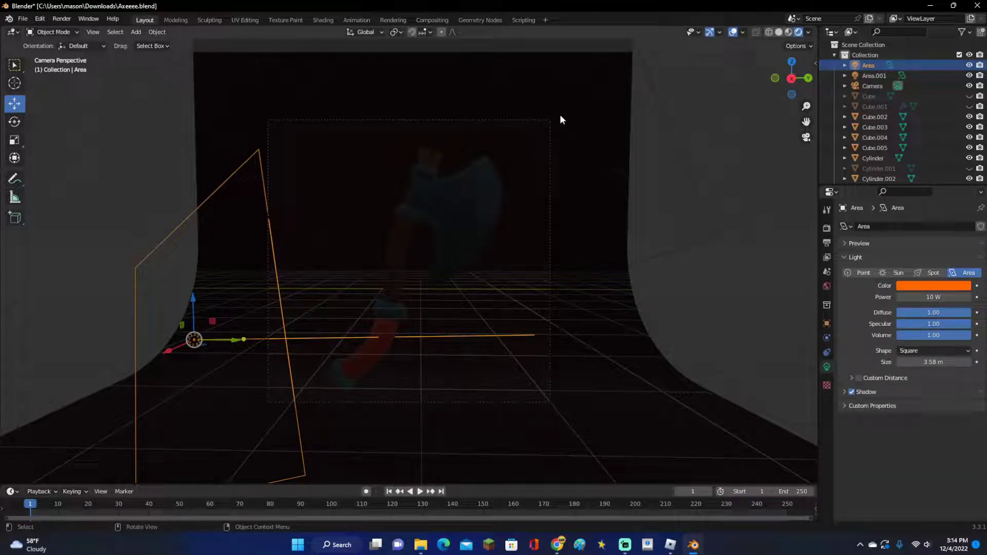
- Colour the blade-side area light blue at 97.3 W and set the handle-side light's power to 69.9 W
click(543, 133)
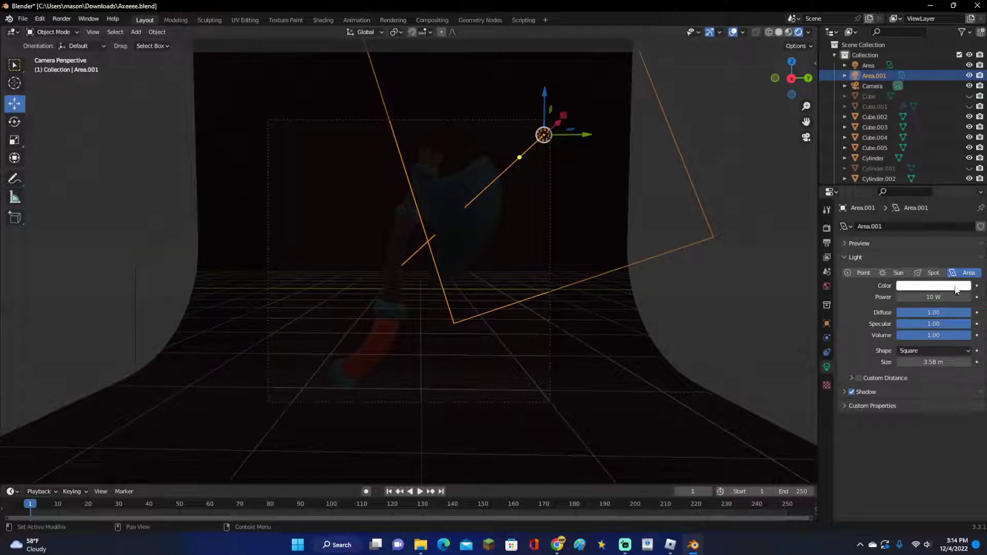
click(933, 286)
drag(944, 189, 955, 175)
mouse_move(923, 298)
mouse_down()
mouse_move(967, 298)
mouse_move(910, 298)
mouse_move(944, 297)
mouse_move(935, 297)
mouse_up()
click(194, 339)
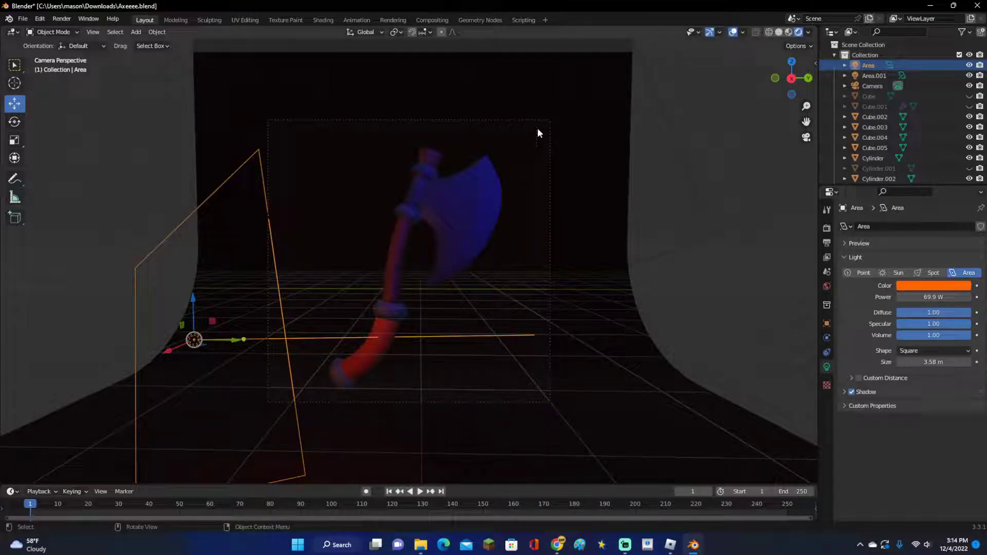
- Change the blade-side area light's colour to purple and raise its power to about 110 W
click(726, 231)
click(548, 138)
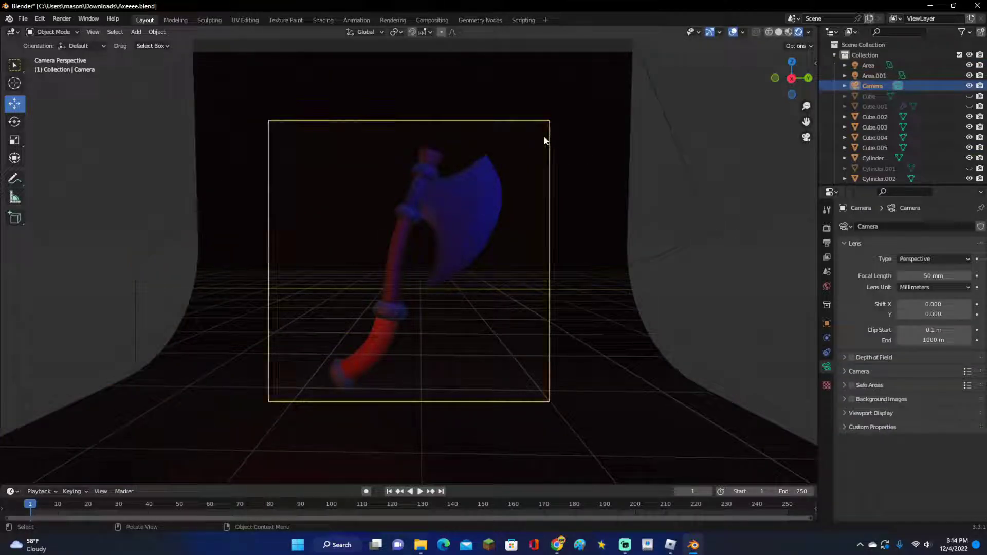
click(544, 135)
click(929, 290)
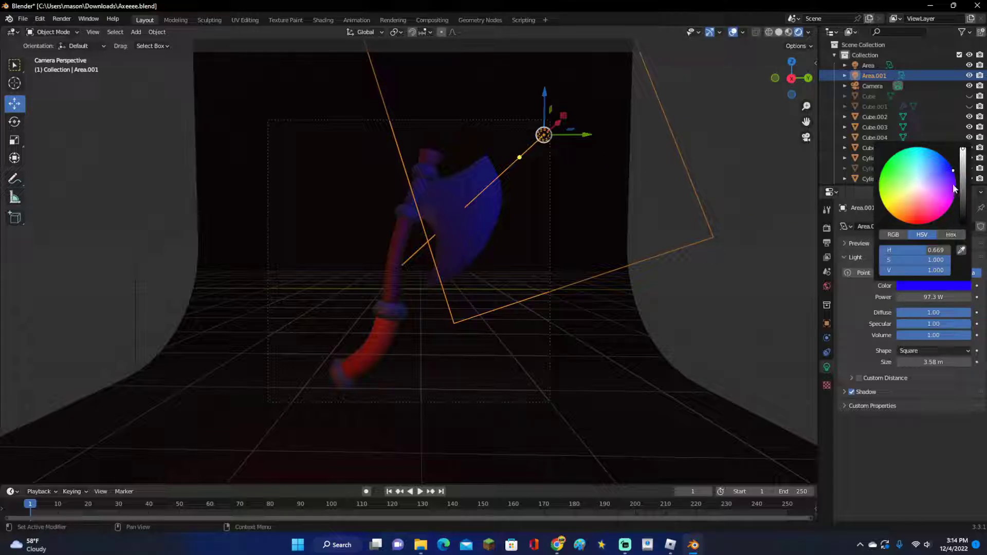
mouse_move(952, 184)
mouse_down()
mouse_move(953, 200)
mouse_move(955, 190)
mouse_up()
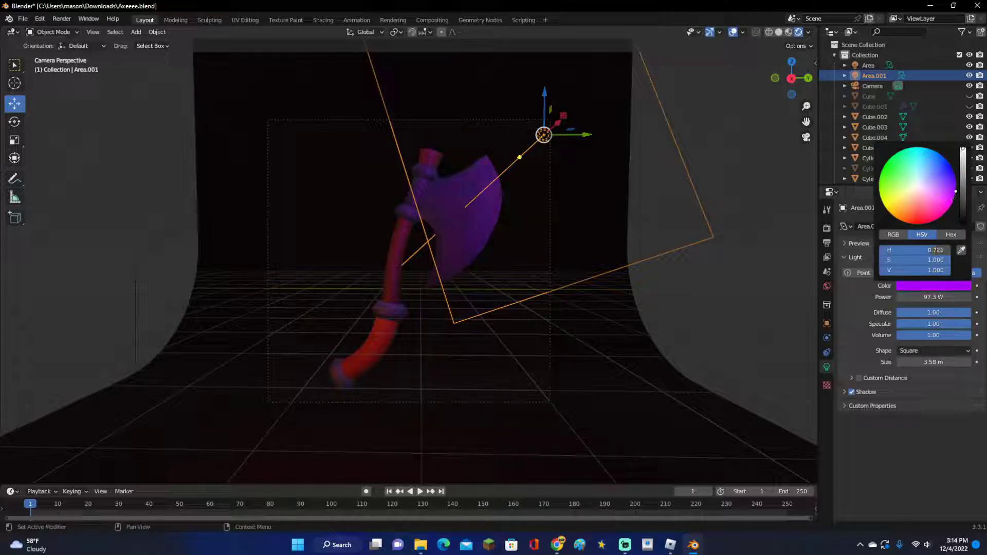
drag(924, 297, 929, 297)
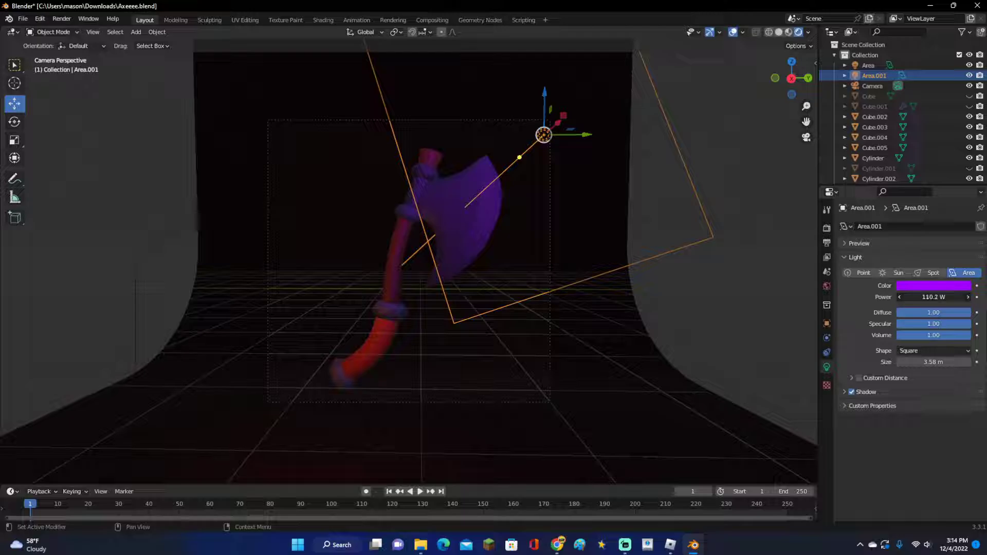
- Increase the power of the orange area light on the handle side
click(206, 336)
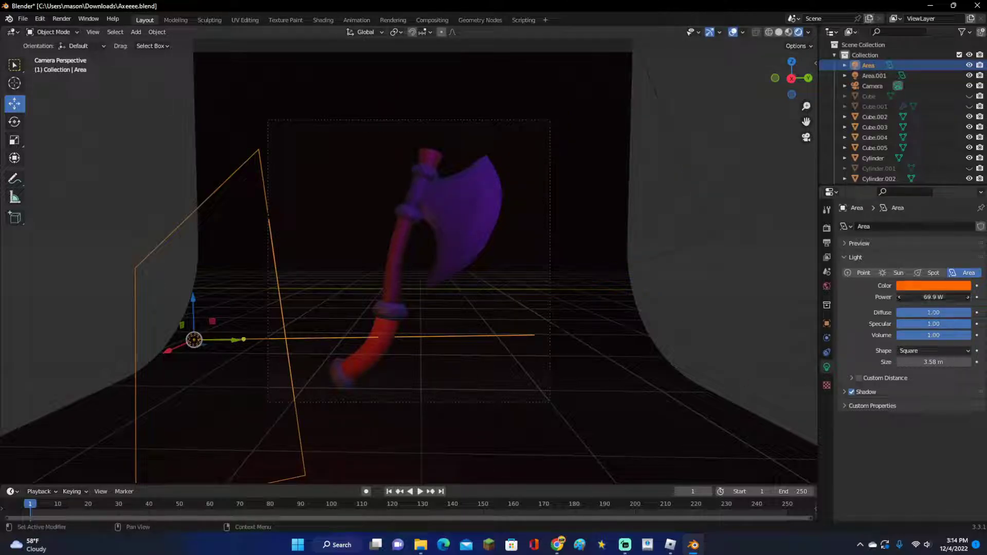
drag(933, 297, 946, 297)
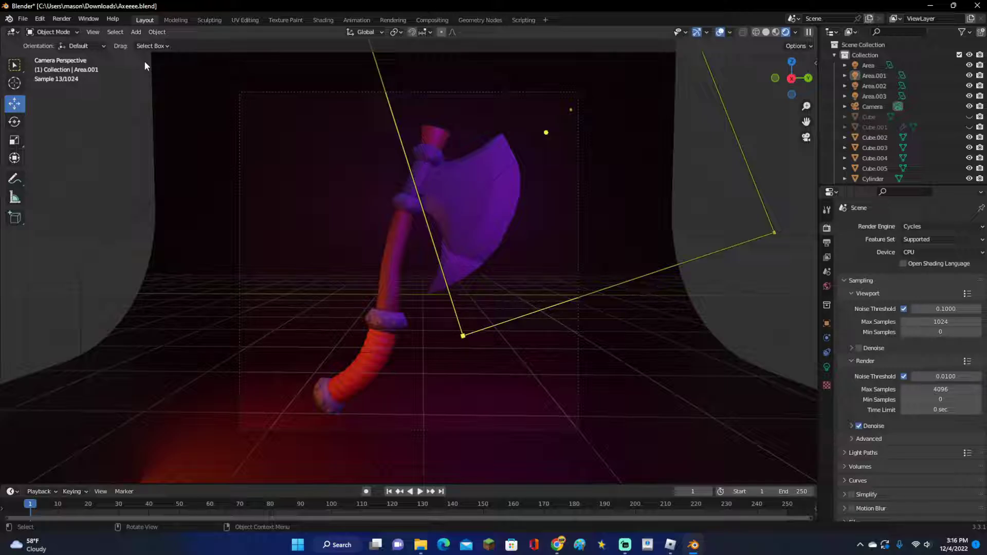
- Run a test render of the camera view and examine the axe blade's edge up close
click(144, 61)
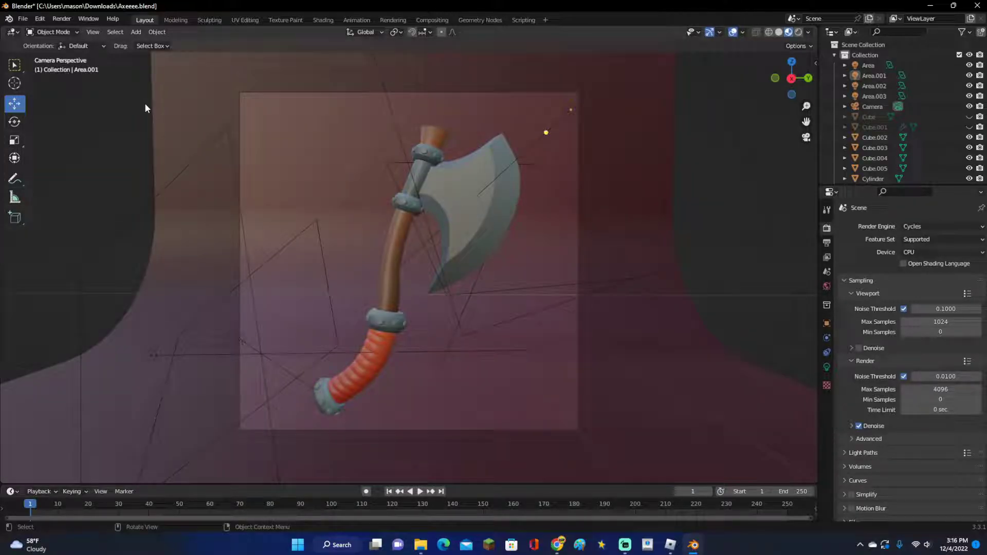
click(62, 18)
click(69, 30)
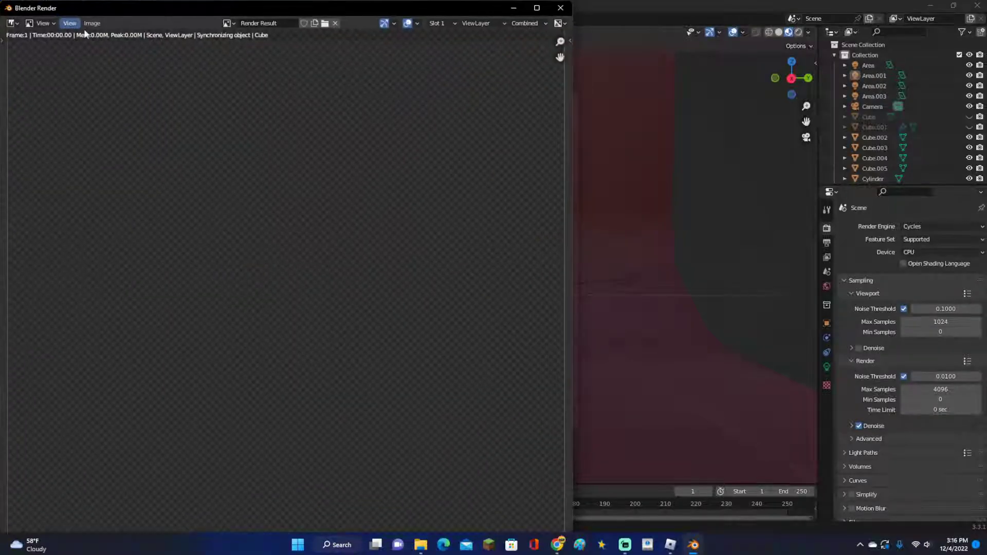
click(540, 10)
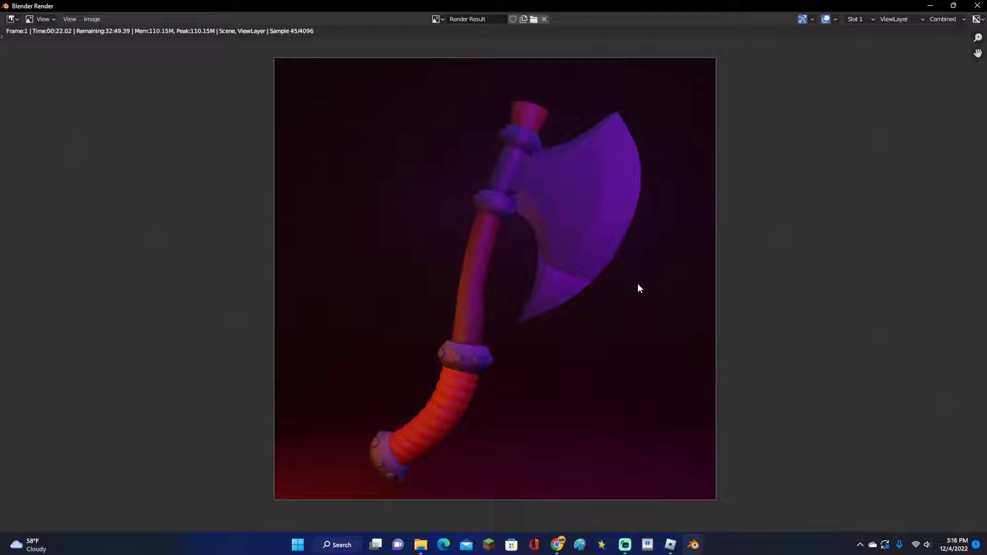
scroll(637, 283, up, 3)
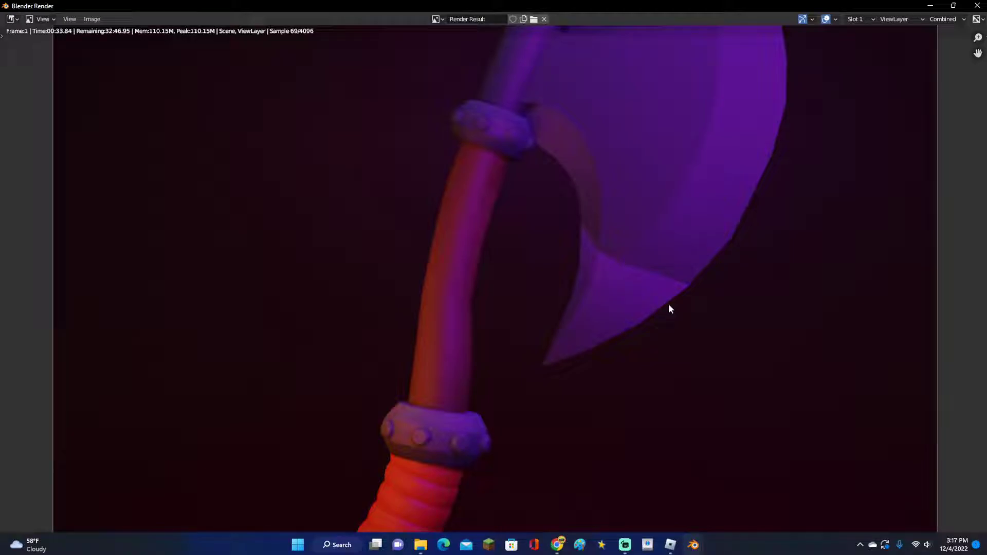
key(Escape)
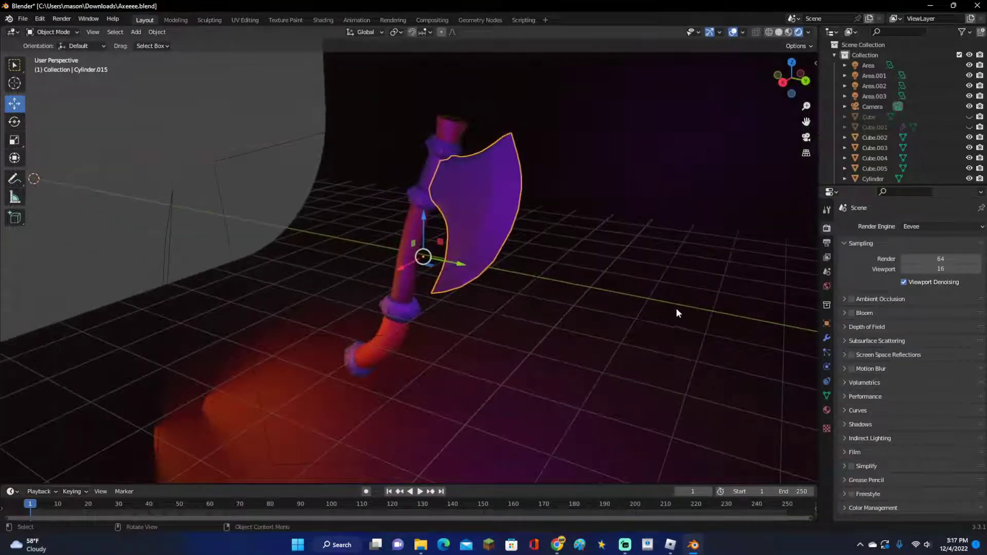
- Shrink the area light beside the blade's cutting edge, checking the lighting through the camera
middle_drag(676, 310, 545, 295)
click(486, 241)
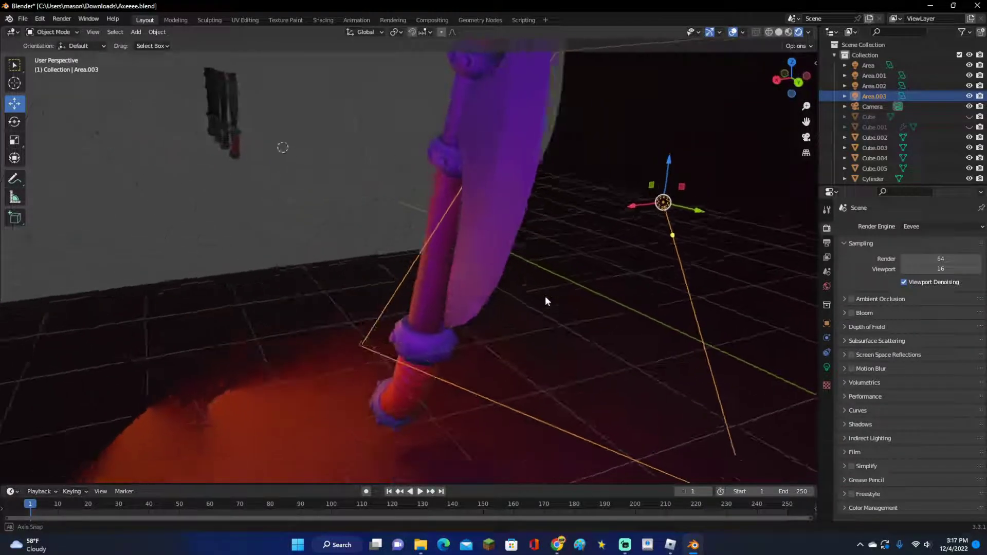
key(g)
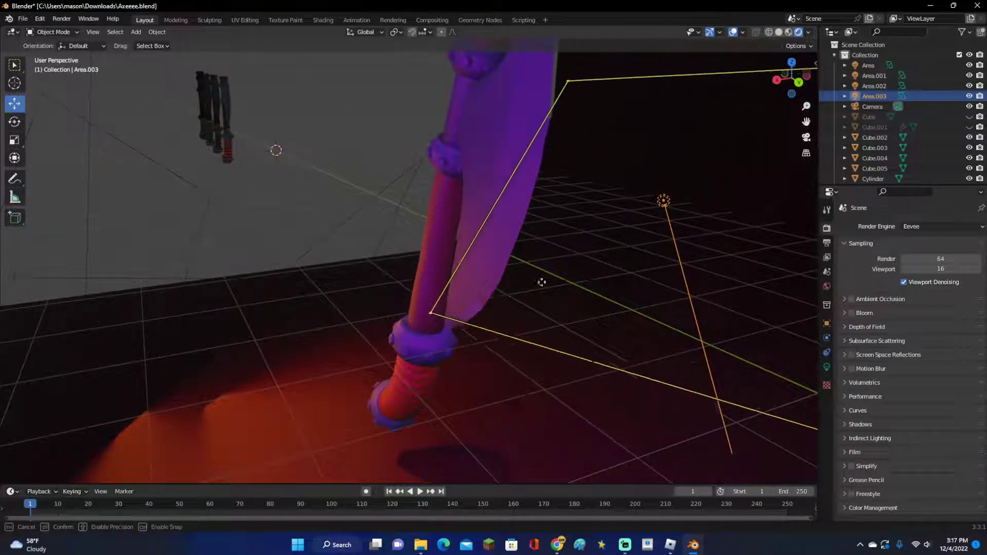
click(680, 206)
key(KP_0)
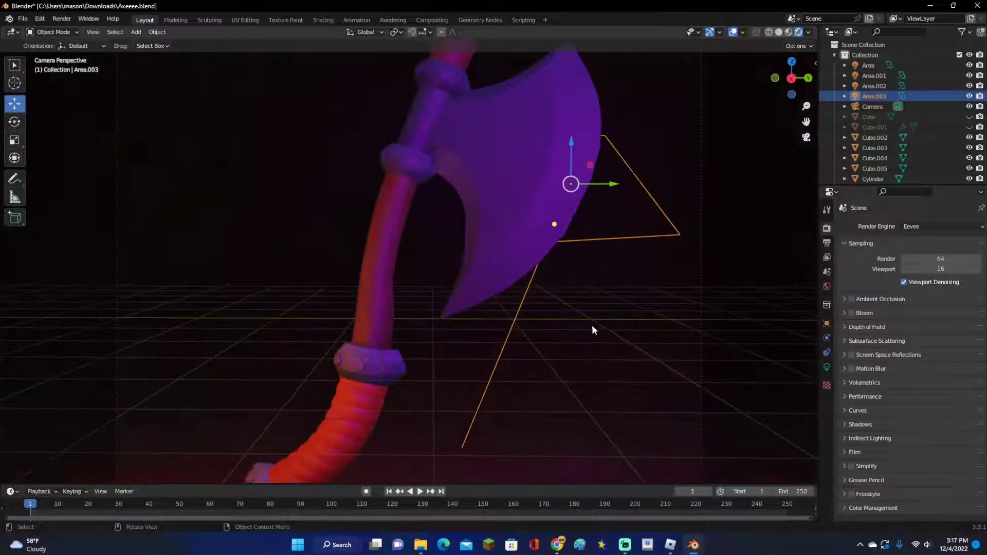
scroll(591, 325, down, 1)
middle_drag(563, 293, 590, 286)
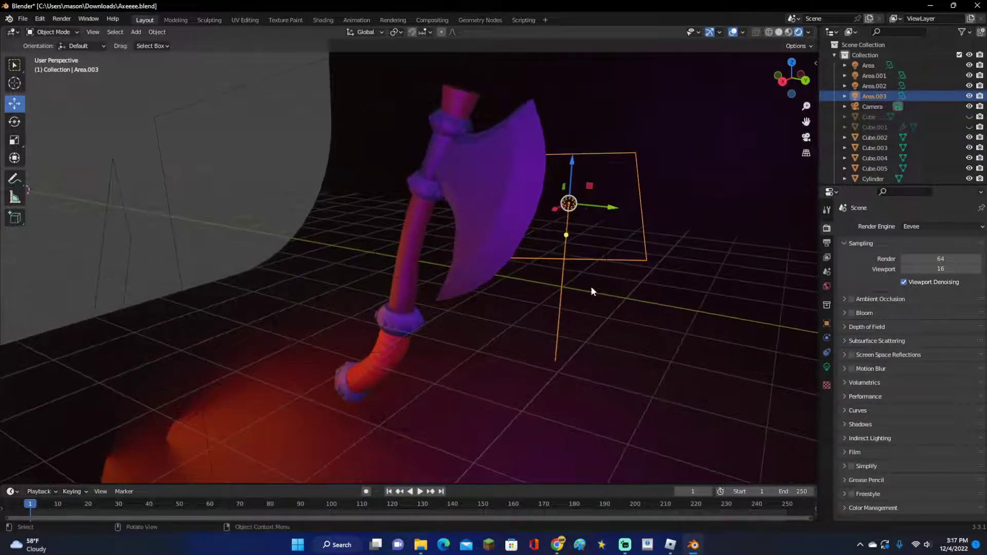
click(806, 137)
- Switch the render engine to Cycles and render the camera view as a still image
click(62, 18)
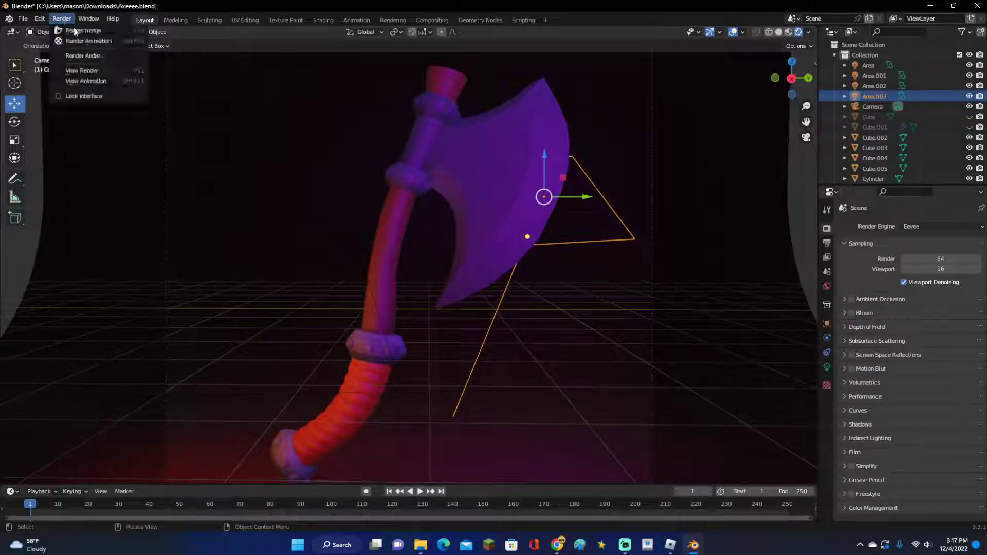
click(939, 227)
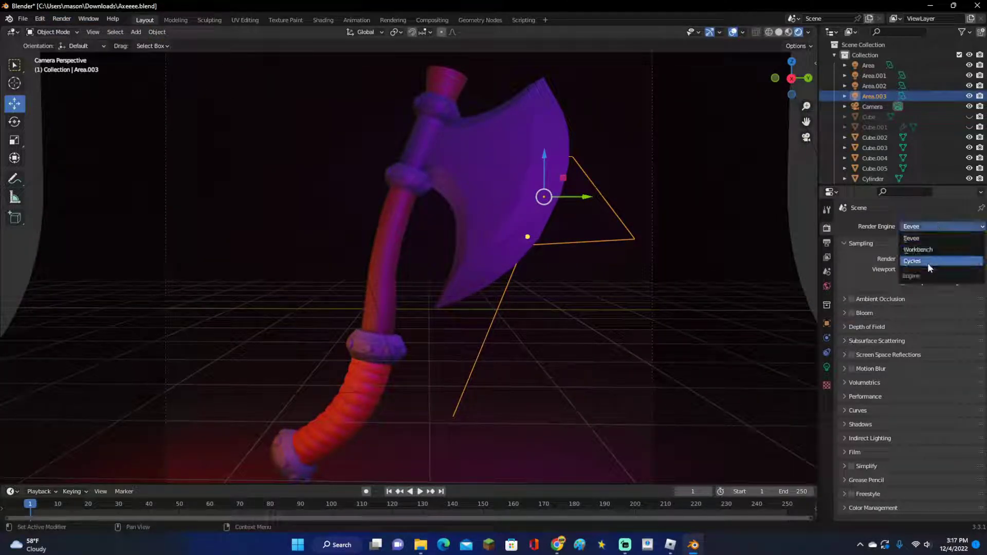
click(928, 262)
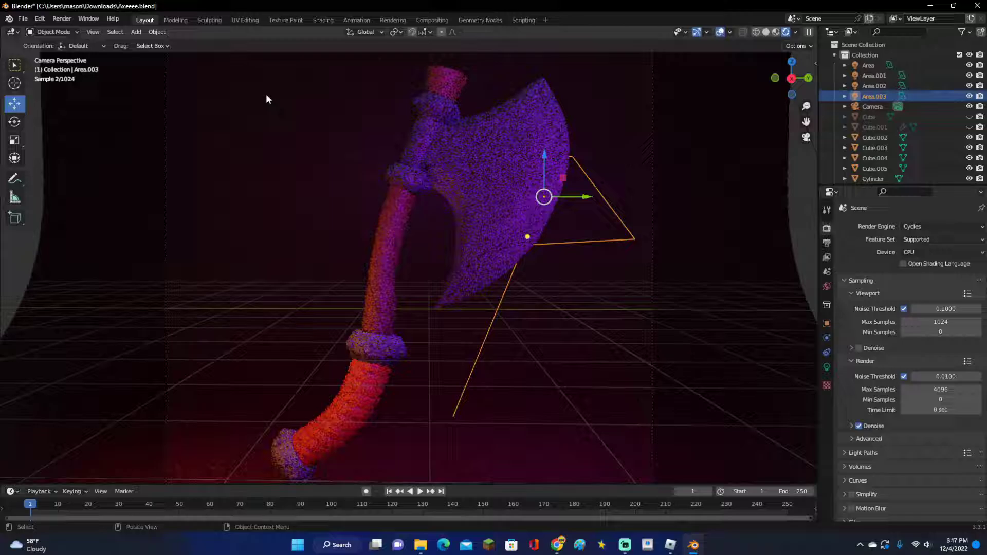
click(61, 19)
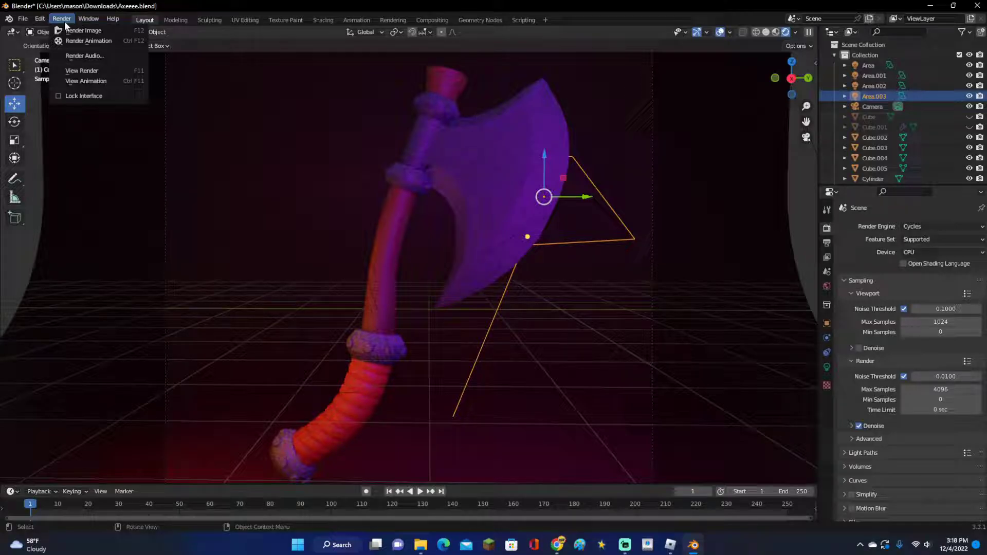
click(82, 30)
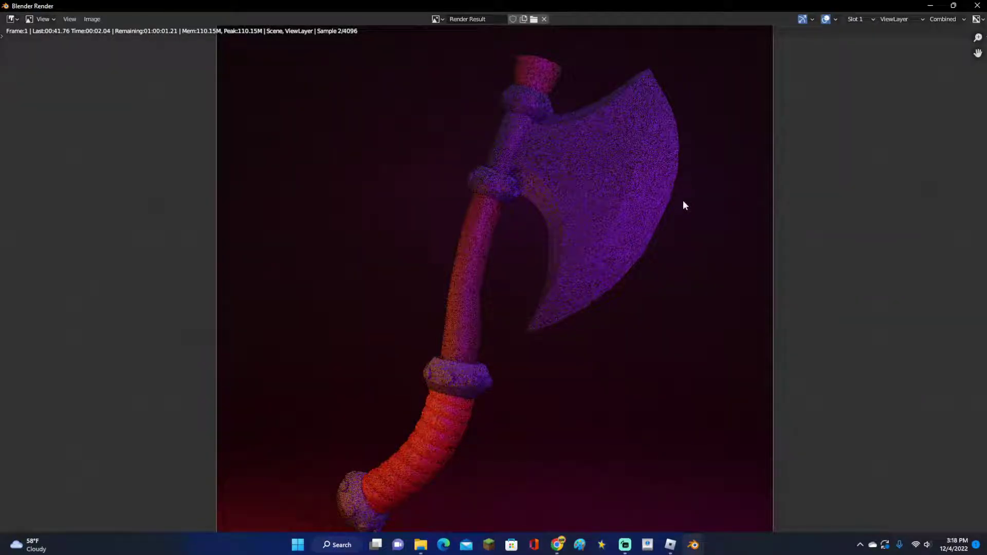
scroll(643, 251, down, 2)
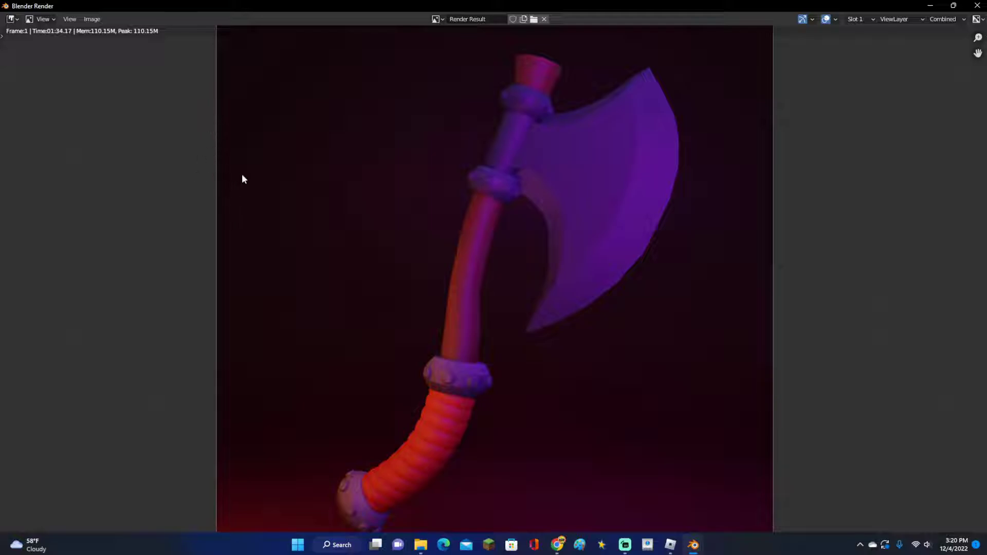
- Save the finished axe render as an image file
click(91, 21)
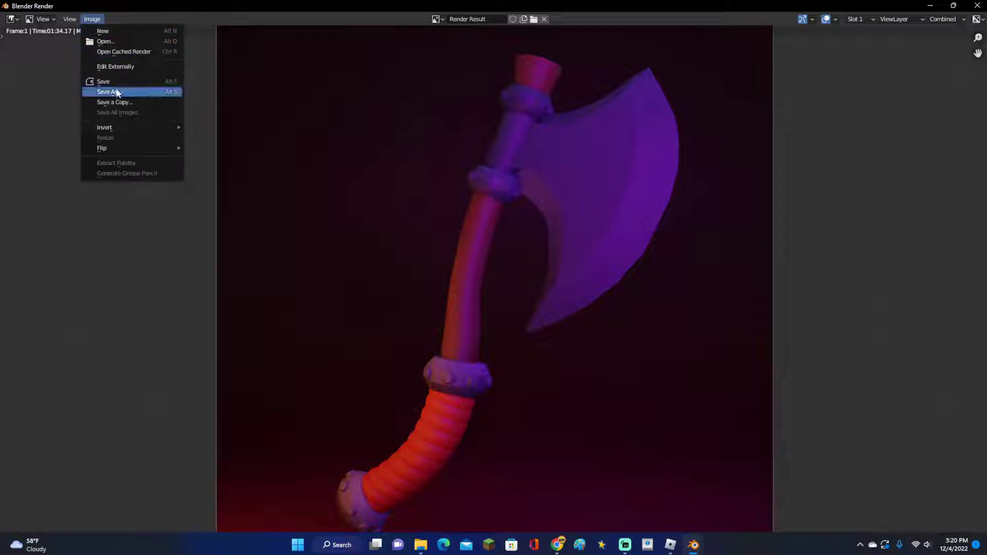
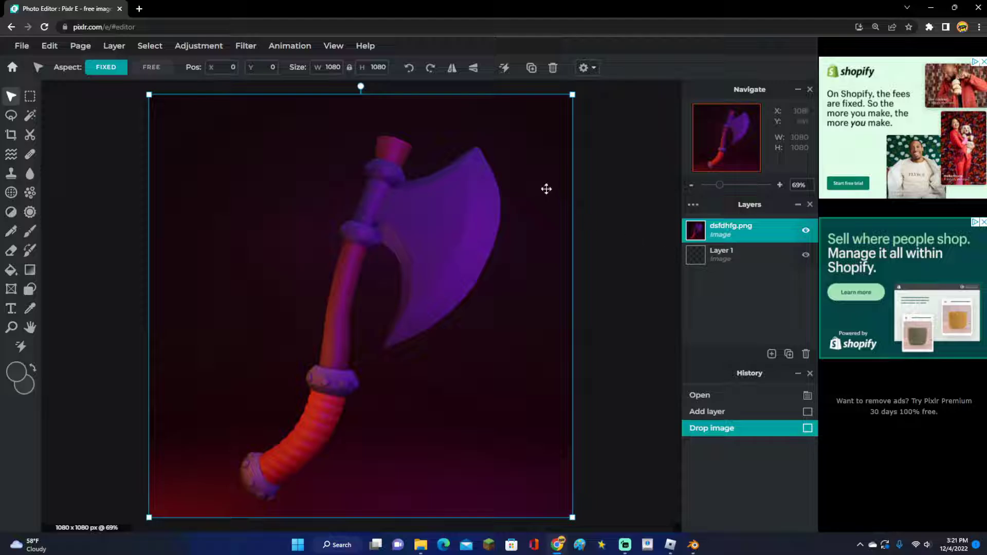
- Duplicate the axe image layer and apply a hue of -1 and a saturation of 20 to the copy
key(ctrl+c)
key(ctrl+v)
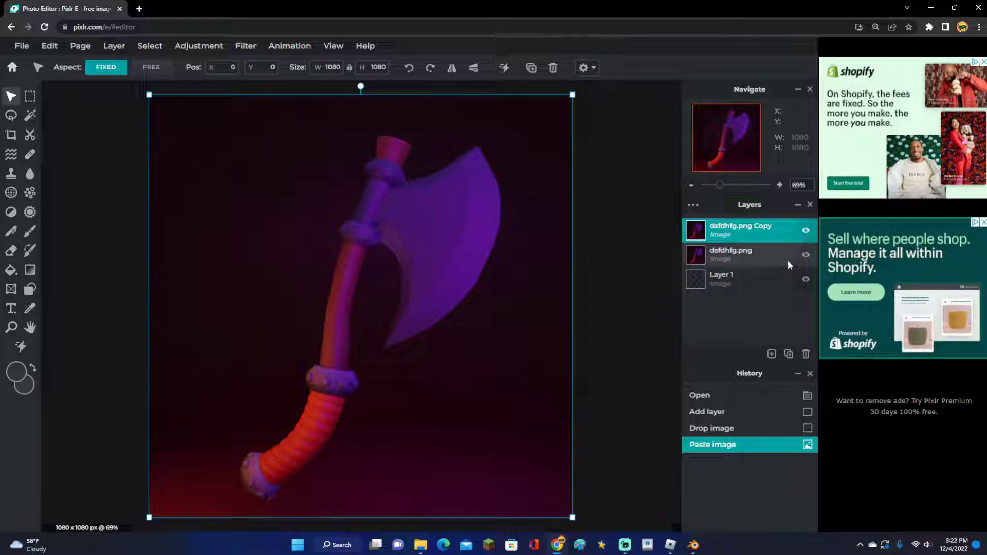
click(193, 49)
click(221, 147)
drag(483, 239, 673, 239)
drag(687, 323, 707, 371)
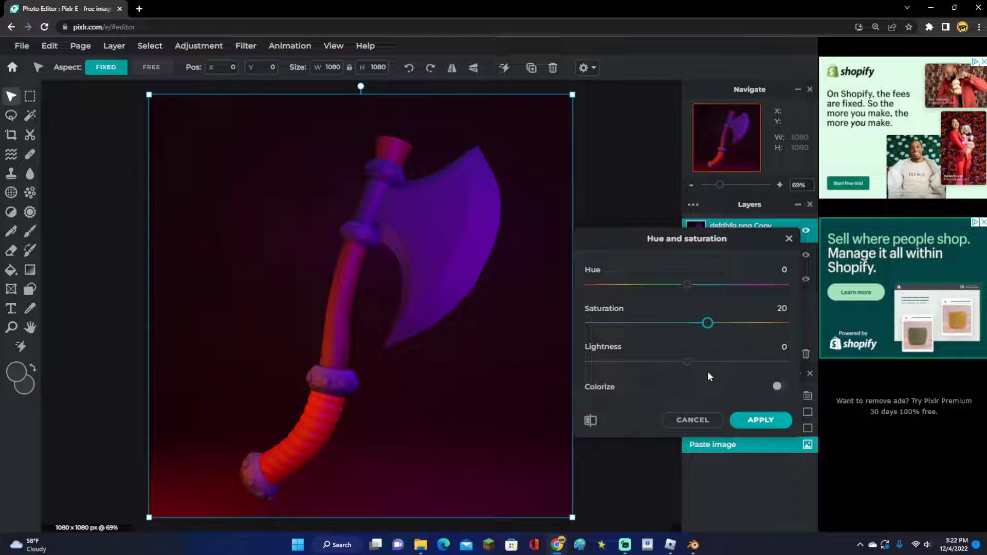
mouse_move(687, 285)
mouse_down()
mouse_move(805, 292)
mouse_move(604, 286)
mouse_move(705, 291)
mouse_move(687, 300)
mouse_up()
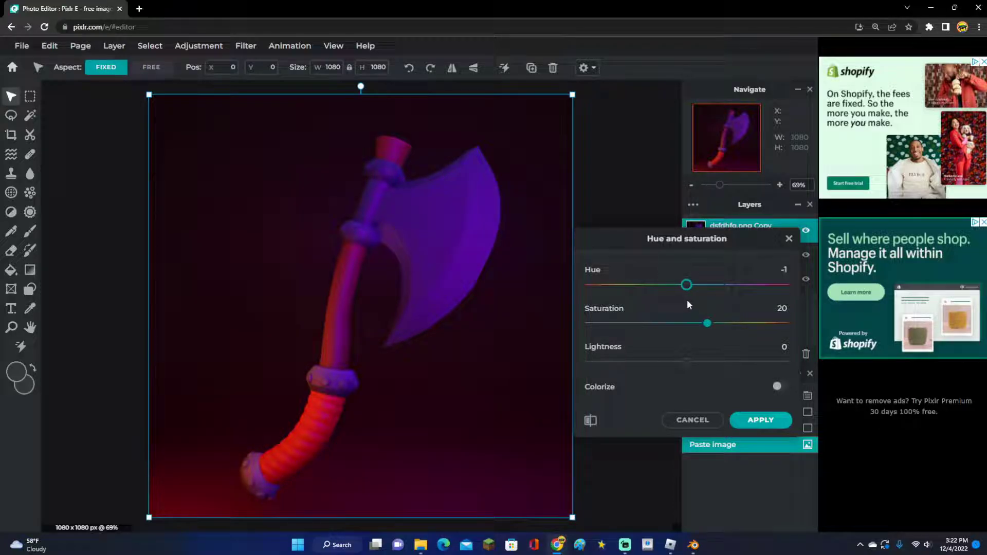
click(755, 421)
- Raise the contrast of the copied axe layer to 4
click(208, 46)
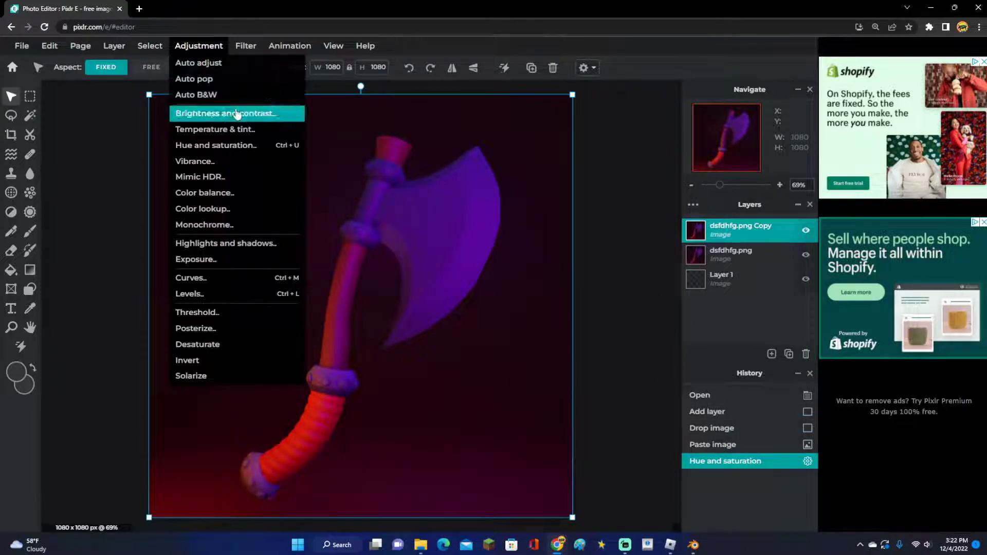
click(257, 112)
mouse_move(687, 383)
mouse_down()
mouse_move(820, 389)
mouse_move(692, 395)
mouse_up()
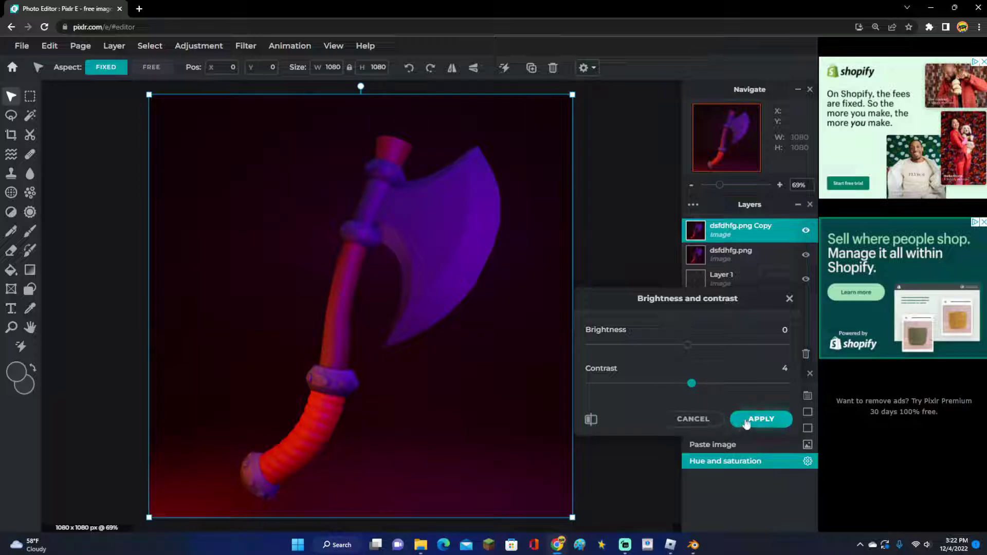
click(753, 420)
- Set the copied axe layer's tint to -5 and raise its temperature slightly
click(197, 47)
click(215, 129)
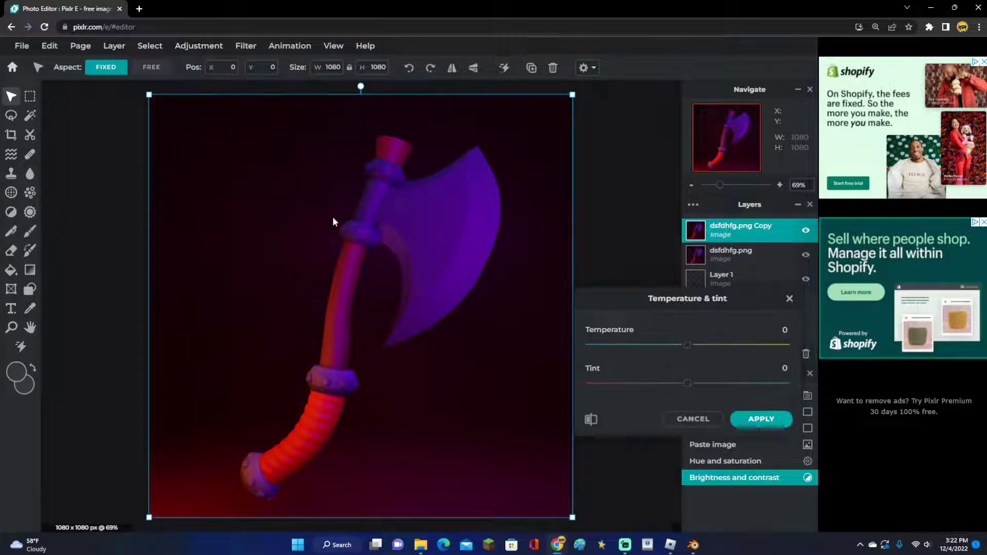
mouse_move(687, 393)
mouse_down()
mouse_move(558, 387)
mouse_move(689, 396)
mouse_move(580, 398)
mouse_move(683, 405)
mouse_up()
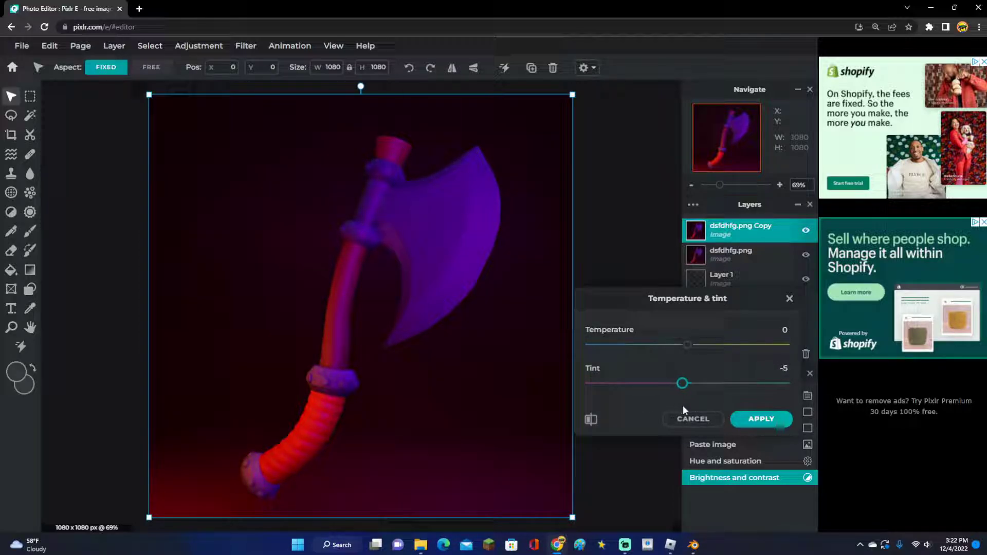
mouse_move(689, 346)
mouse_down()
mouse_move(719, 354)
mouse_move(692, 354)
mouse_up()
click(759, 417)
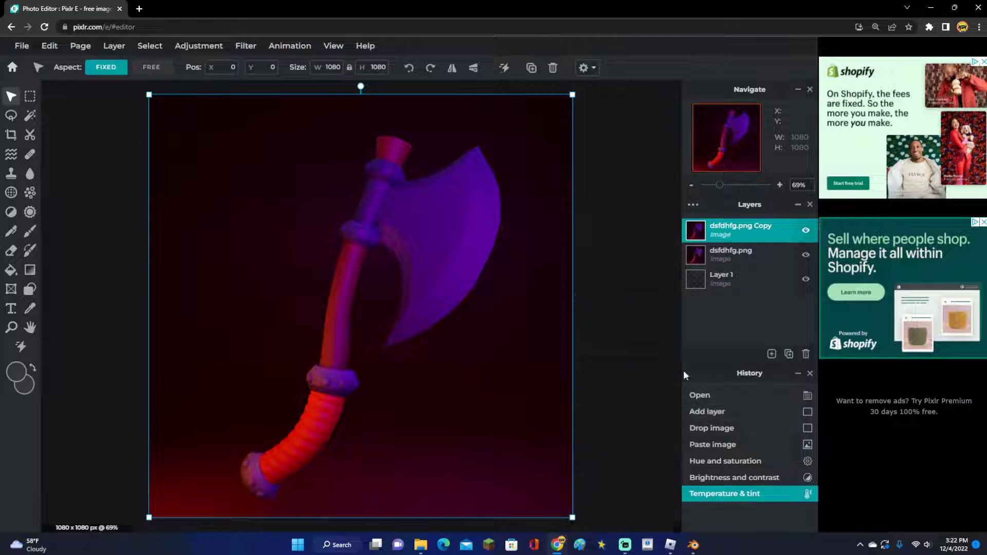
- Examine the color-adjusted axe and compare it with the original by toggling the copied layer's visibility
click(618, 326)
scroll(618, 325, down, 5)
scroll(558, 311, up, 4)
click(451, 299)
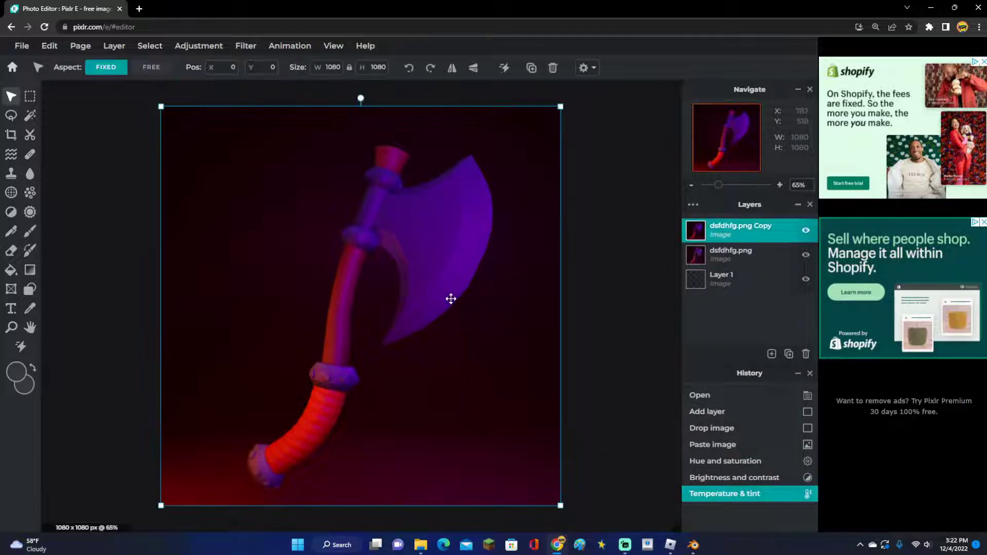
scroll(443, 284, up, 1)
scroll(456, 257, down, 2)
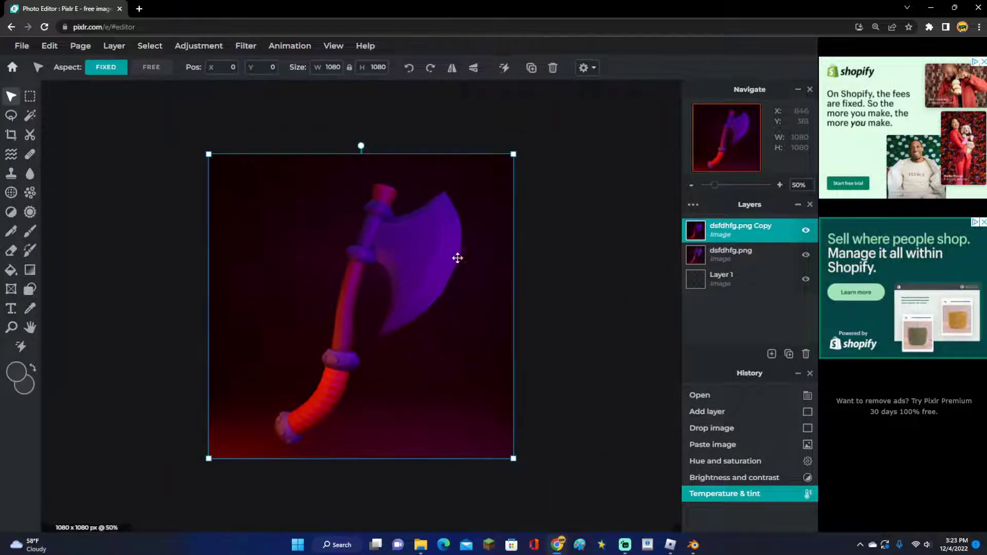
scroll(568, 279, up, 1)
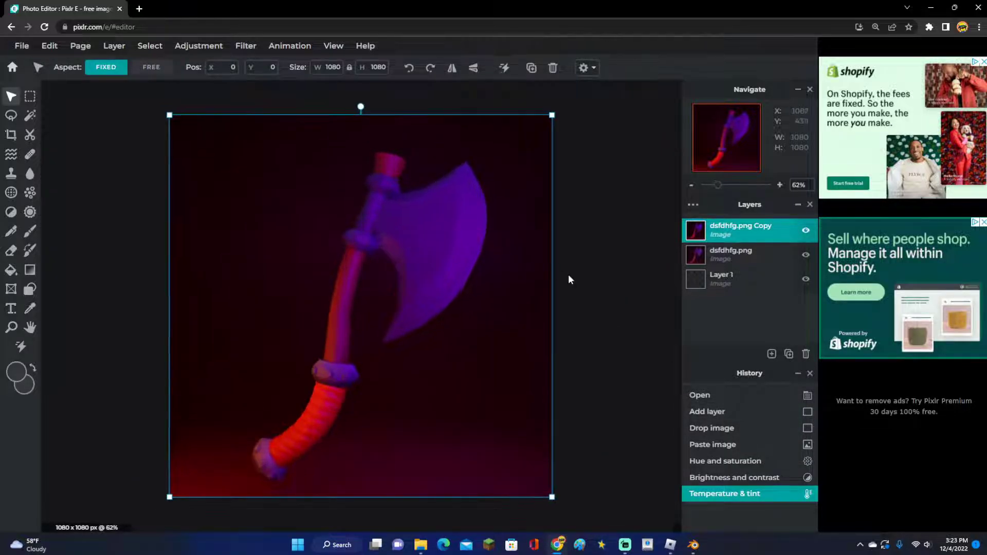
click(806, 232)
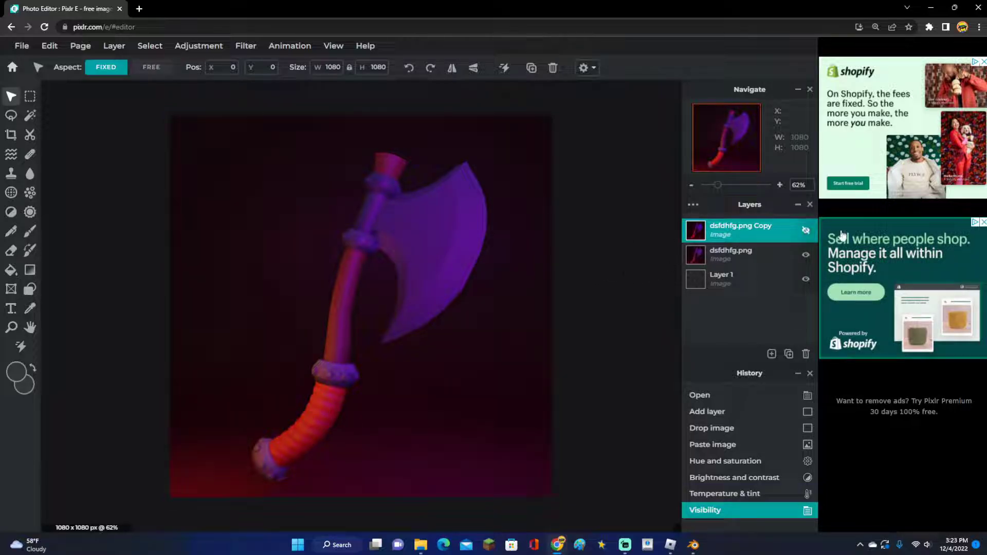
click(806, 231)
click(806, 231)
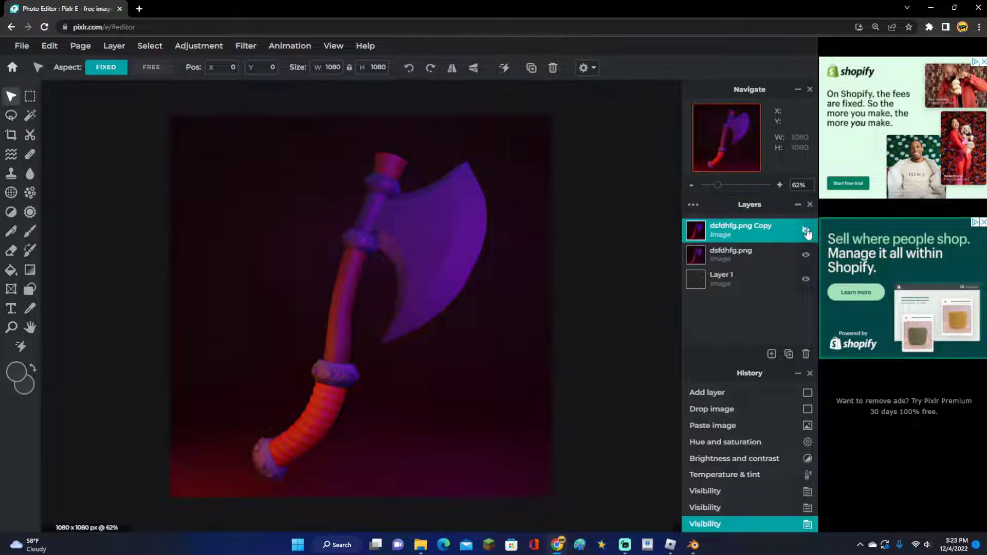
click(806, 232)
click(806, 231)
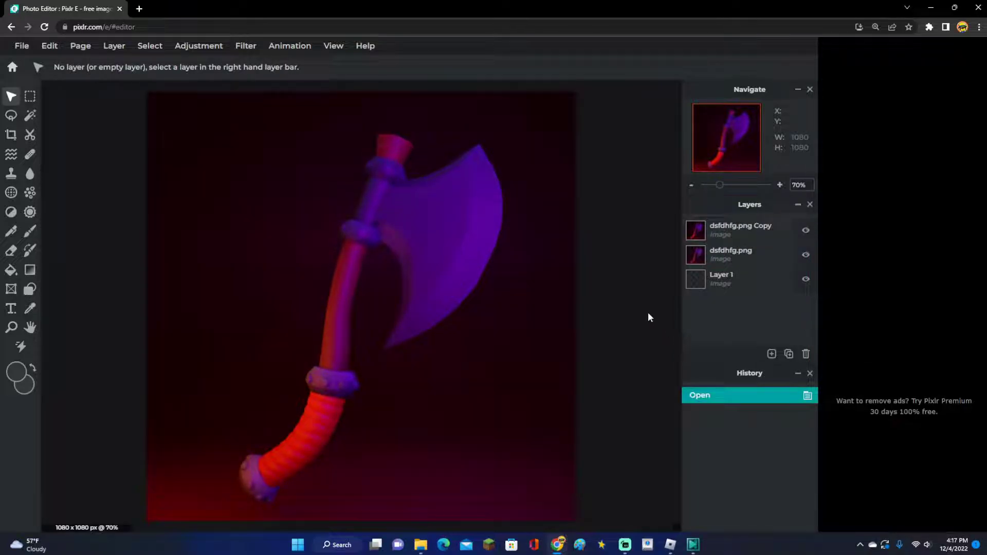